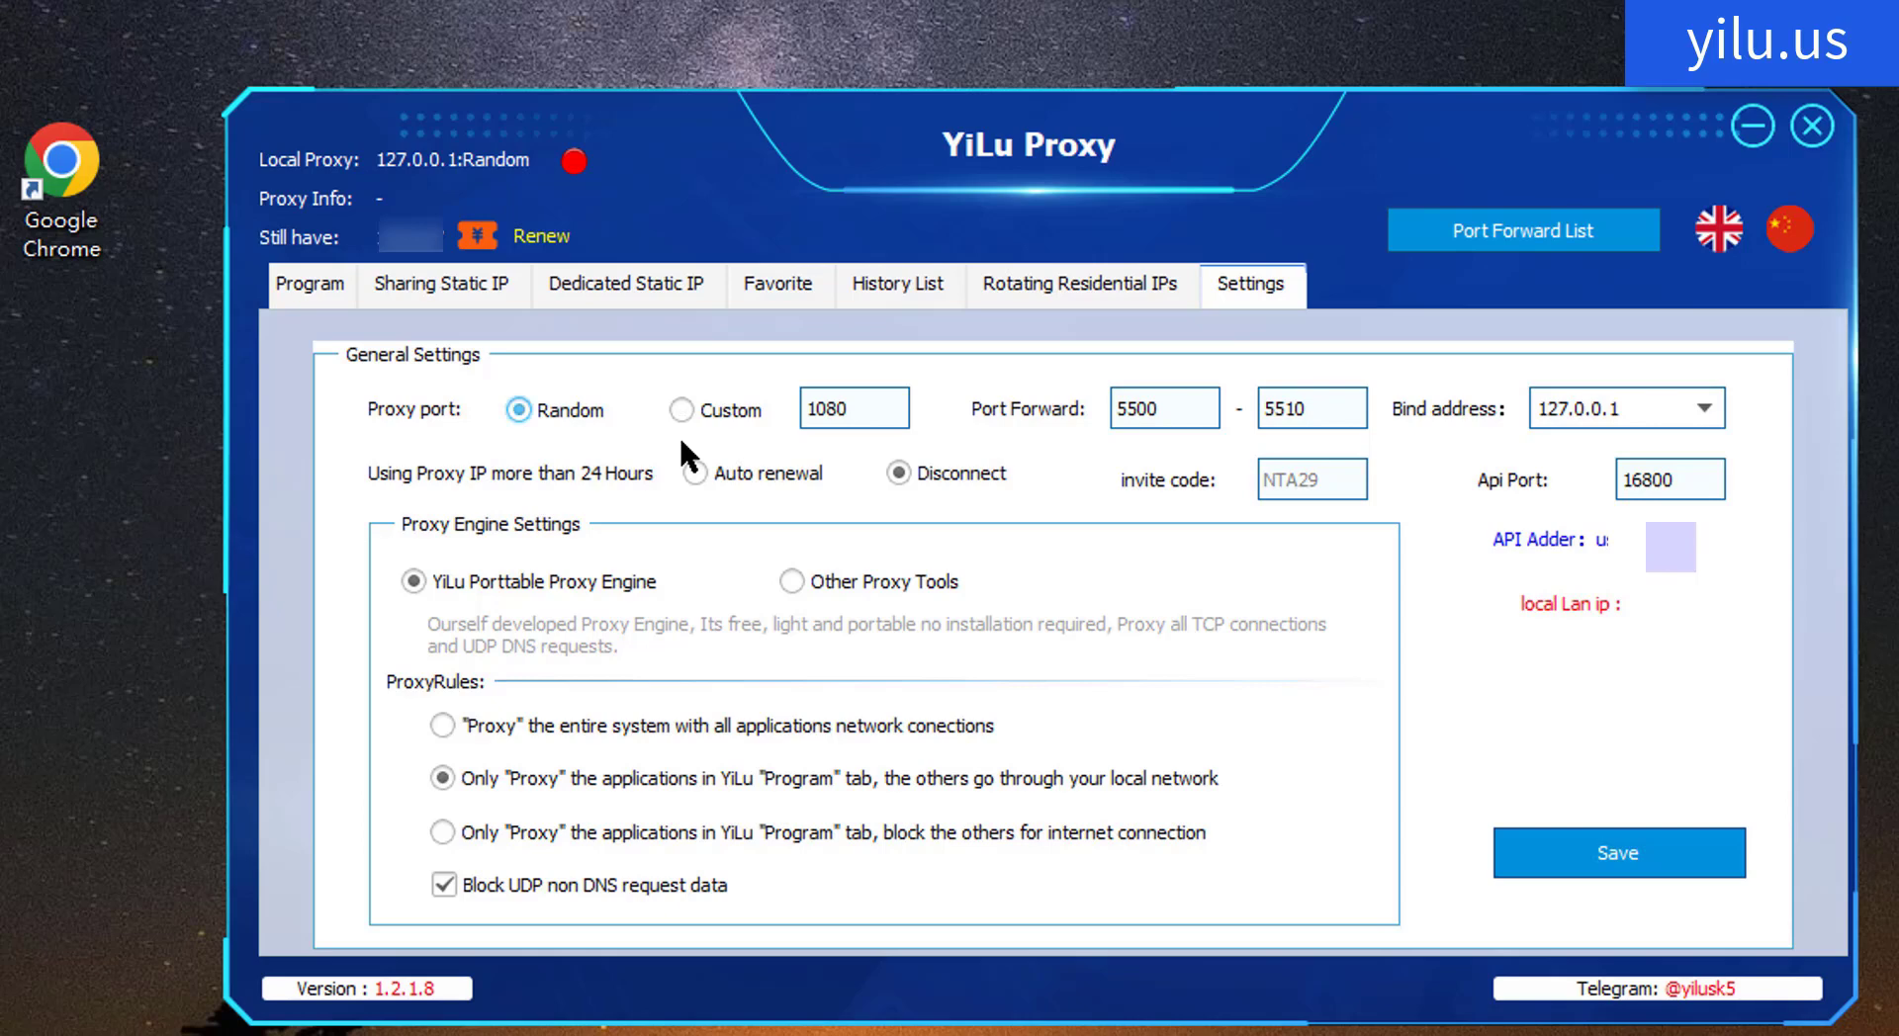
Step: Add Google Chrome to the proxied programs and connect it to the shared static Chicago IP 204.***.***.119
{"action": "key", "text": "Left"}
{"action": "left_click", "coordinate": [75, 184]}
{"action": "left_click_drag", "start_coordinate": [59, 190], "coordinate": [488, 515]}
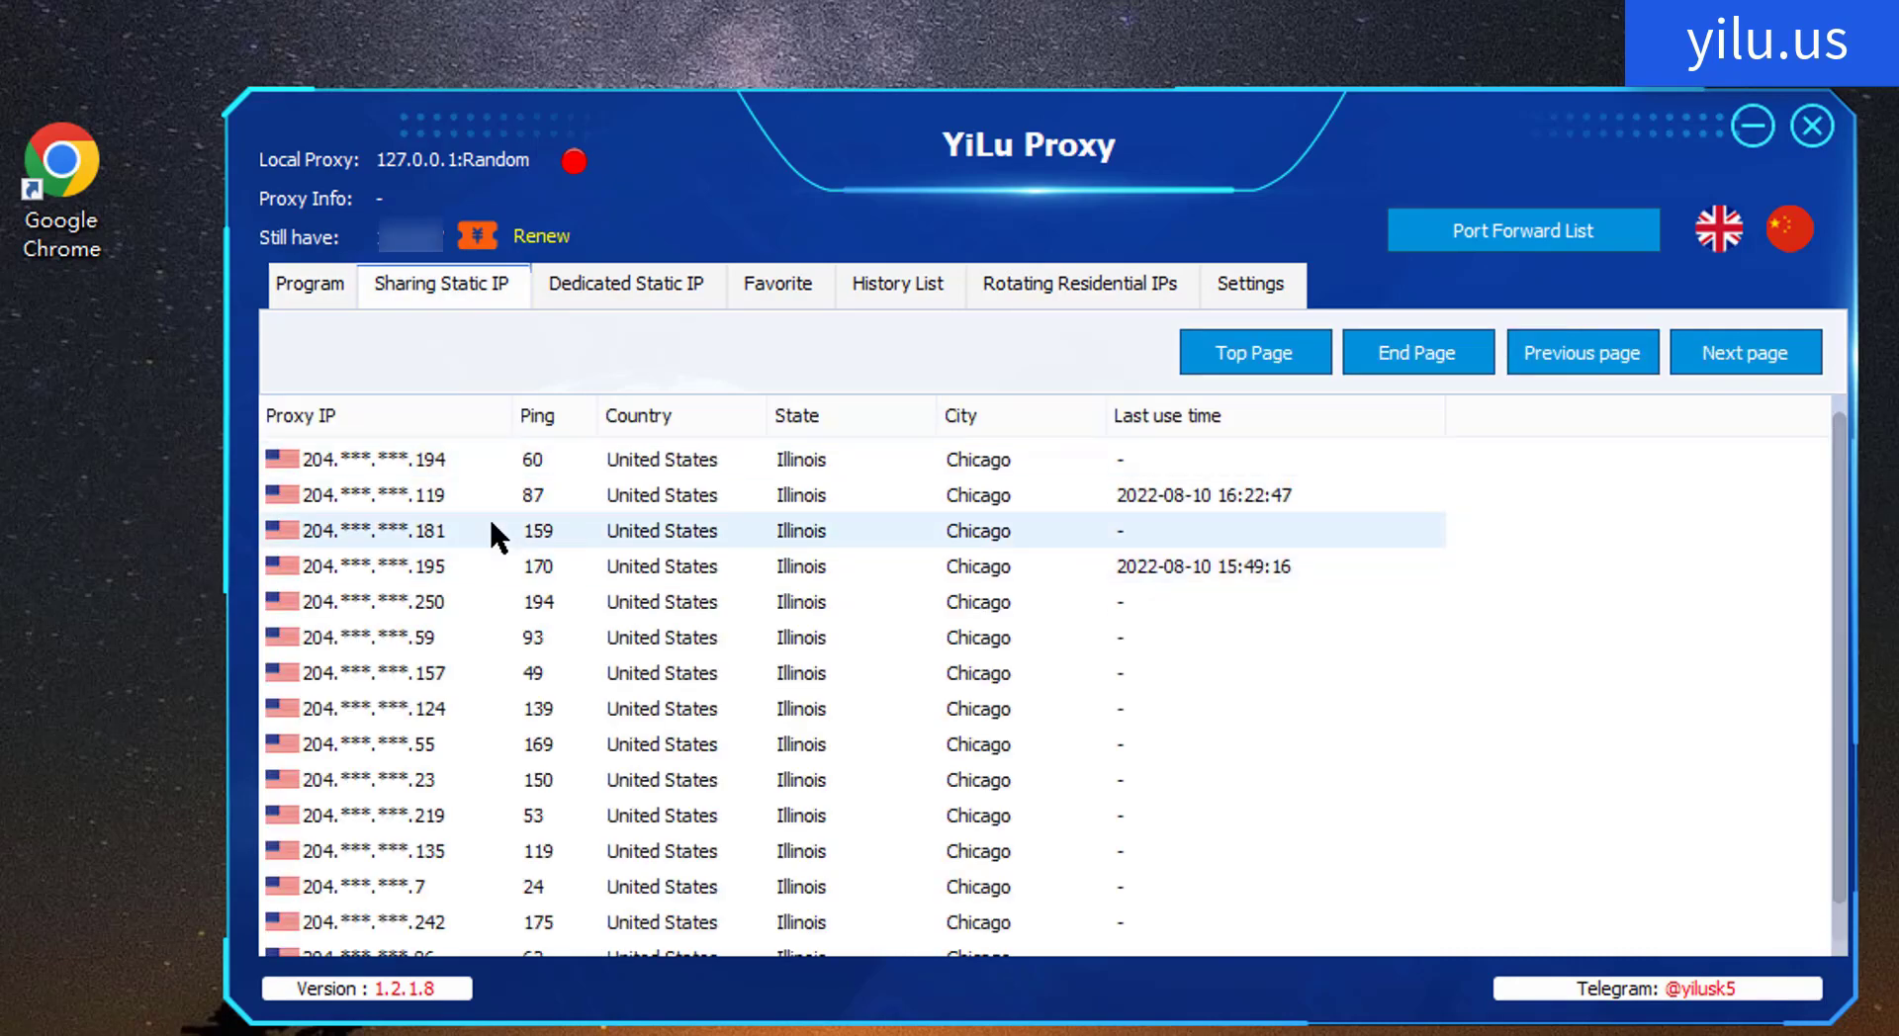
{"action": "double_click", "coordinate": [491, 496]}
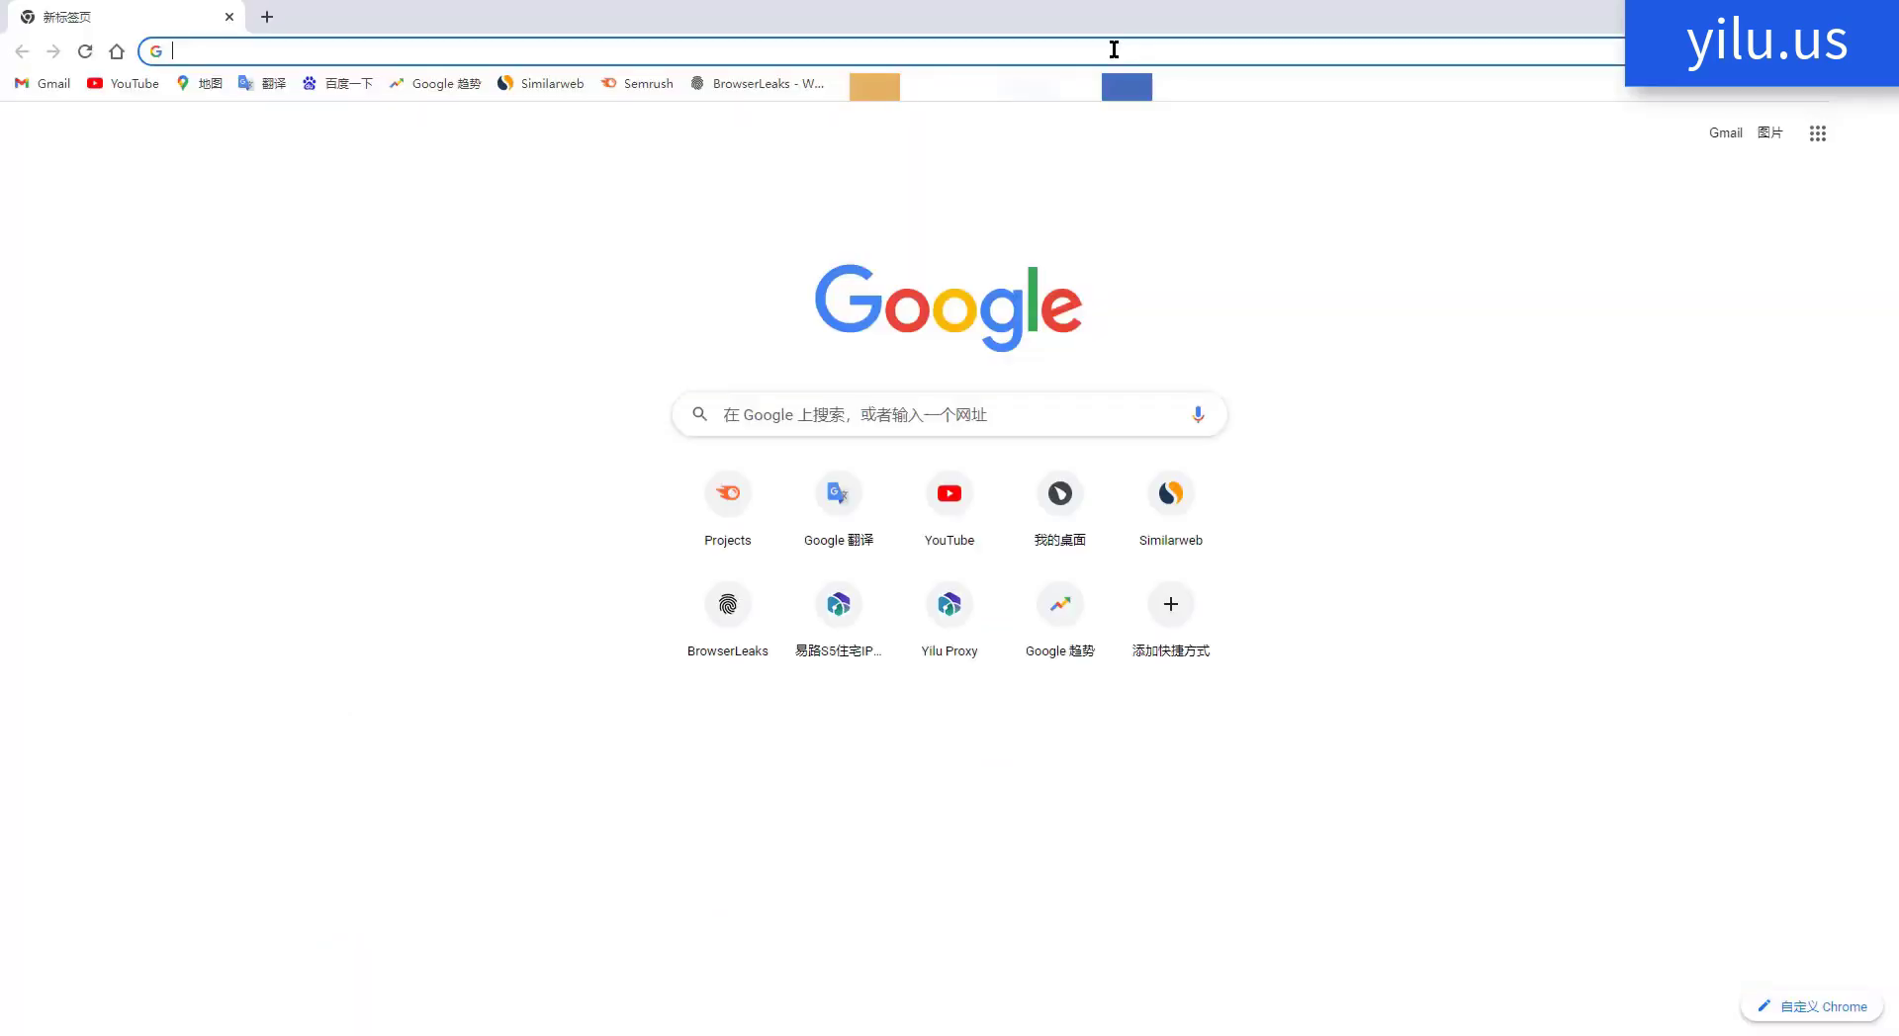
Step: Open the BrowserLeaks IP Address page in Chrome and compare it with the proxy info in YiLu Proxy
{"action": "left_click", "coordinate": [704, 83]}
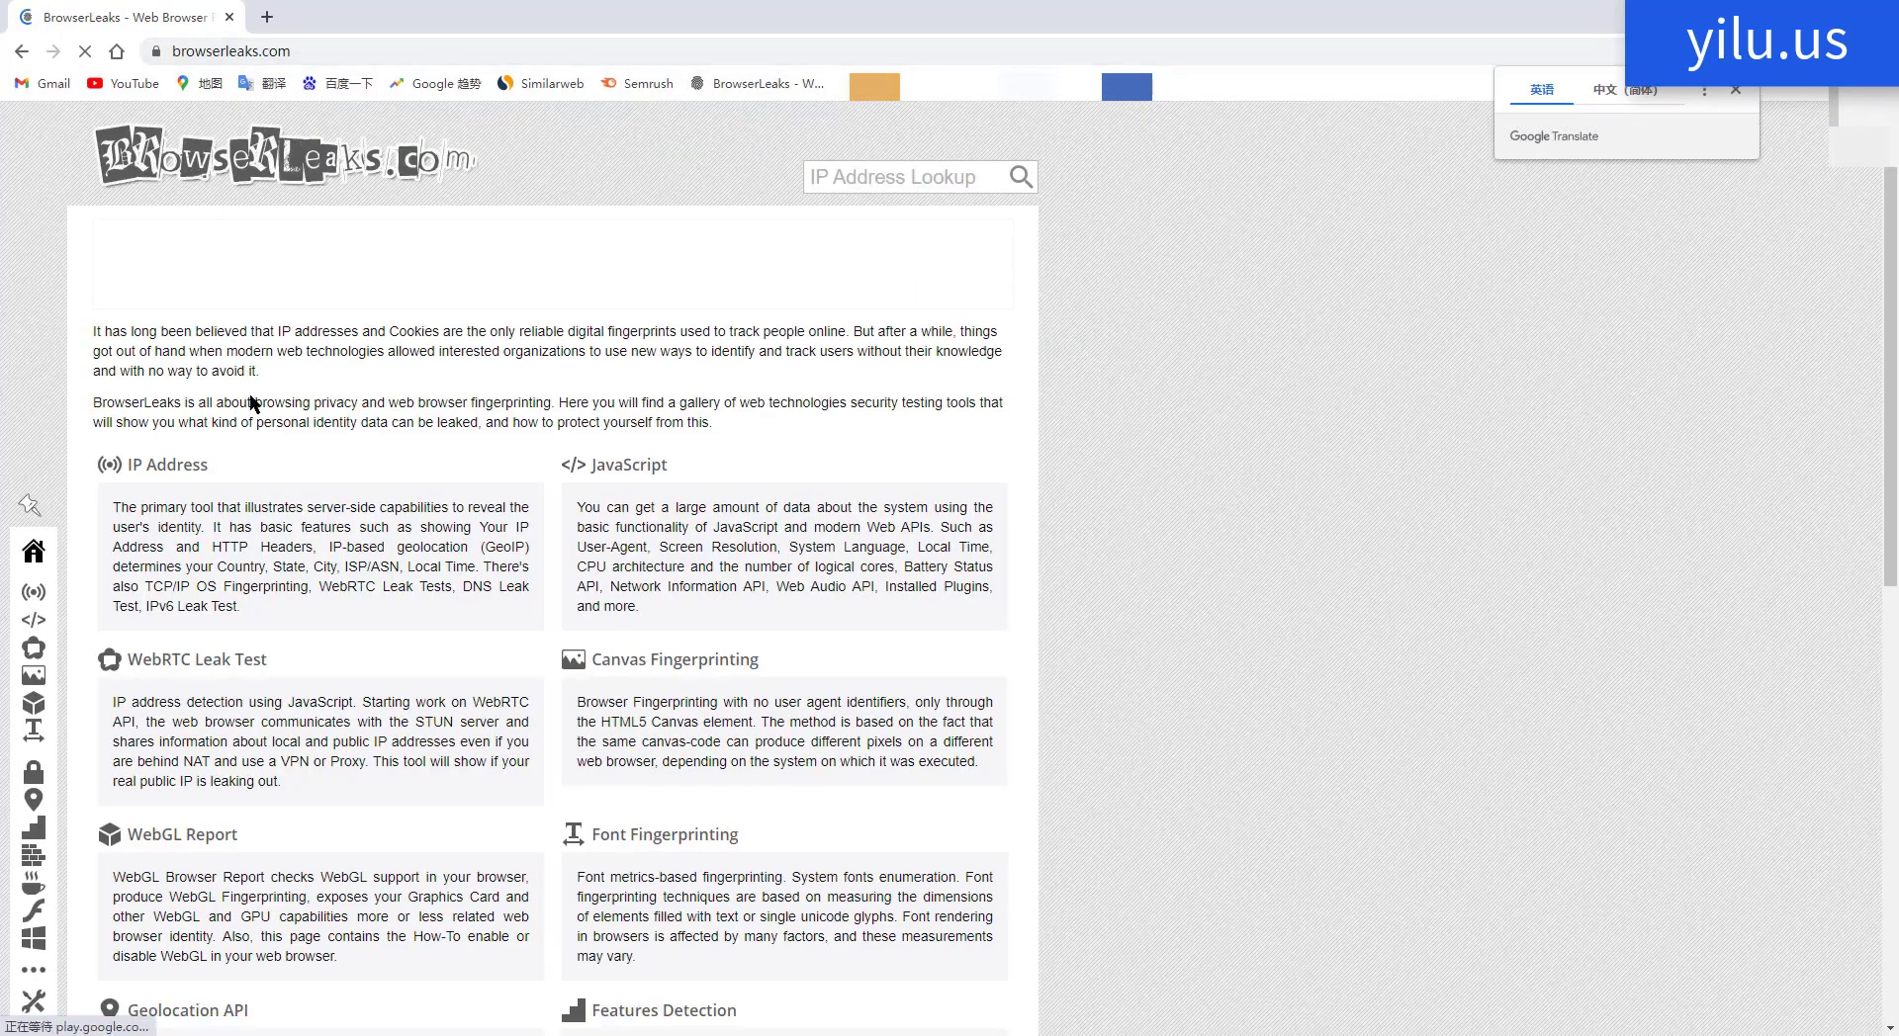
{"action": "left_click", "coordinate": [160, 465]}
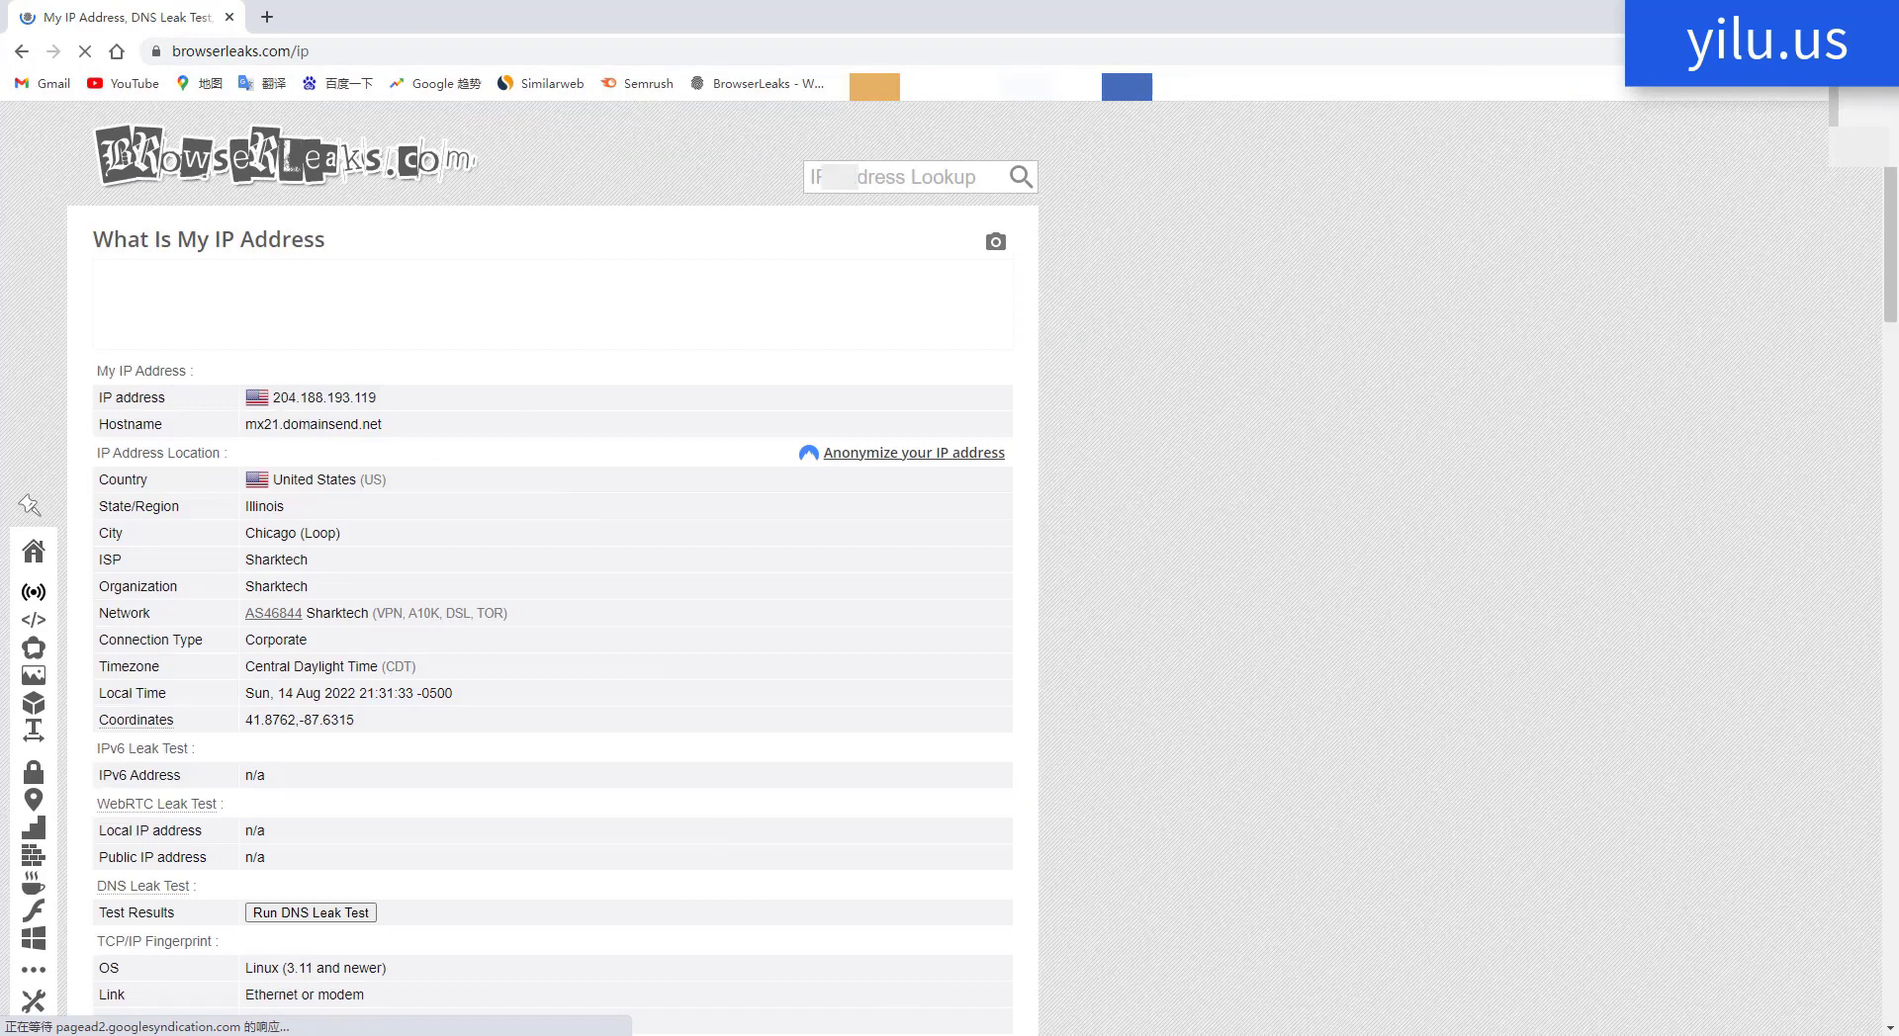
{"action": "left_click", "coordinate": [1207, 1033]}
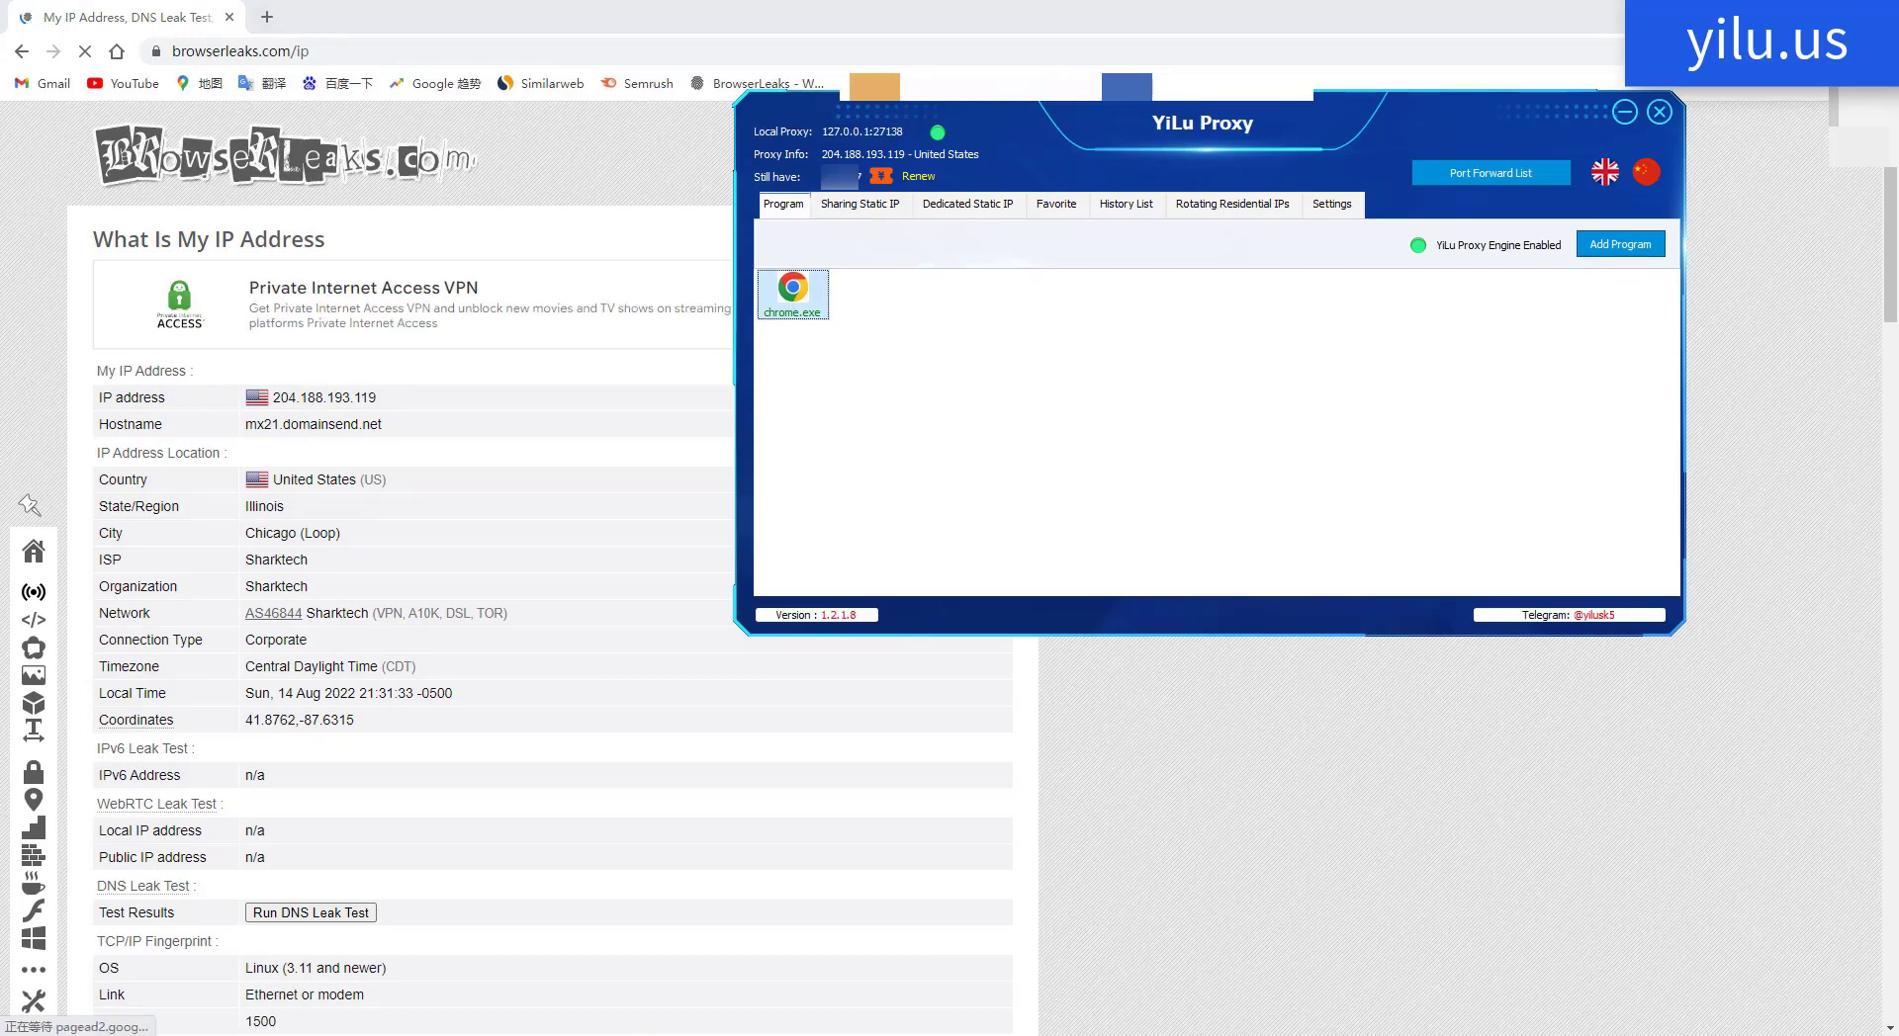
Step: Load YouTube and Facebook in two new Chrome tabs to test access through the proxy
{"action": "left_click", "coordinate": [242, 24]}
{"action": "left_click", "coordinate": [266, 17]}
{"action": "left_click", "coordinate": [134, 80]}
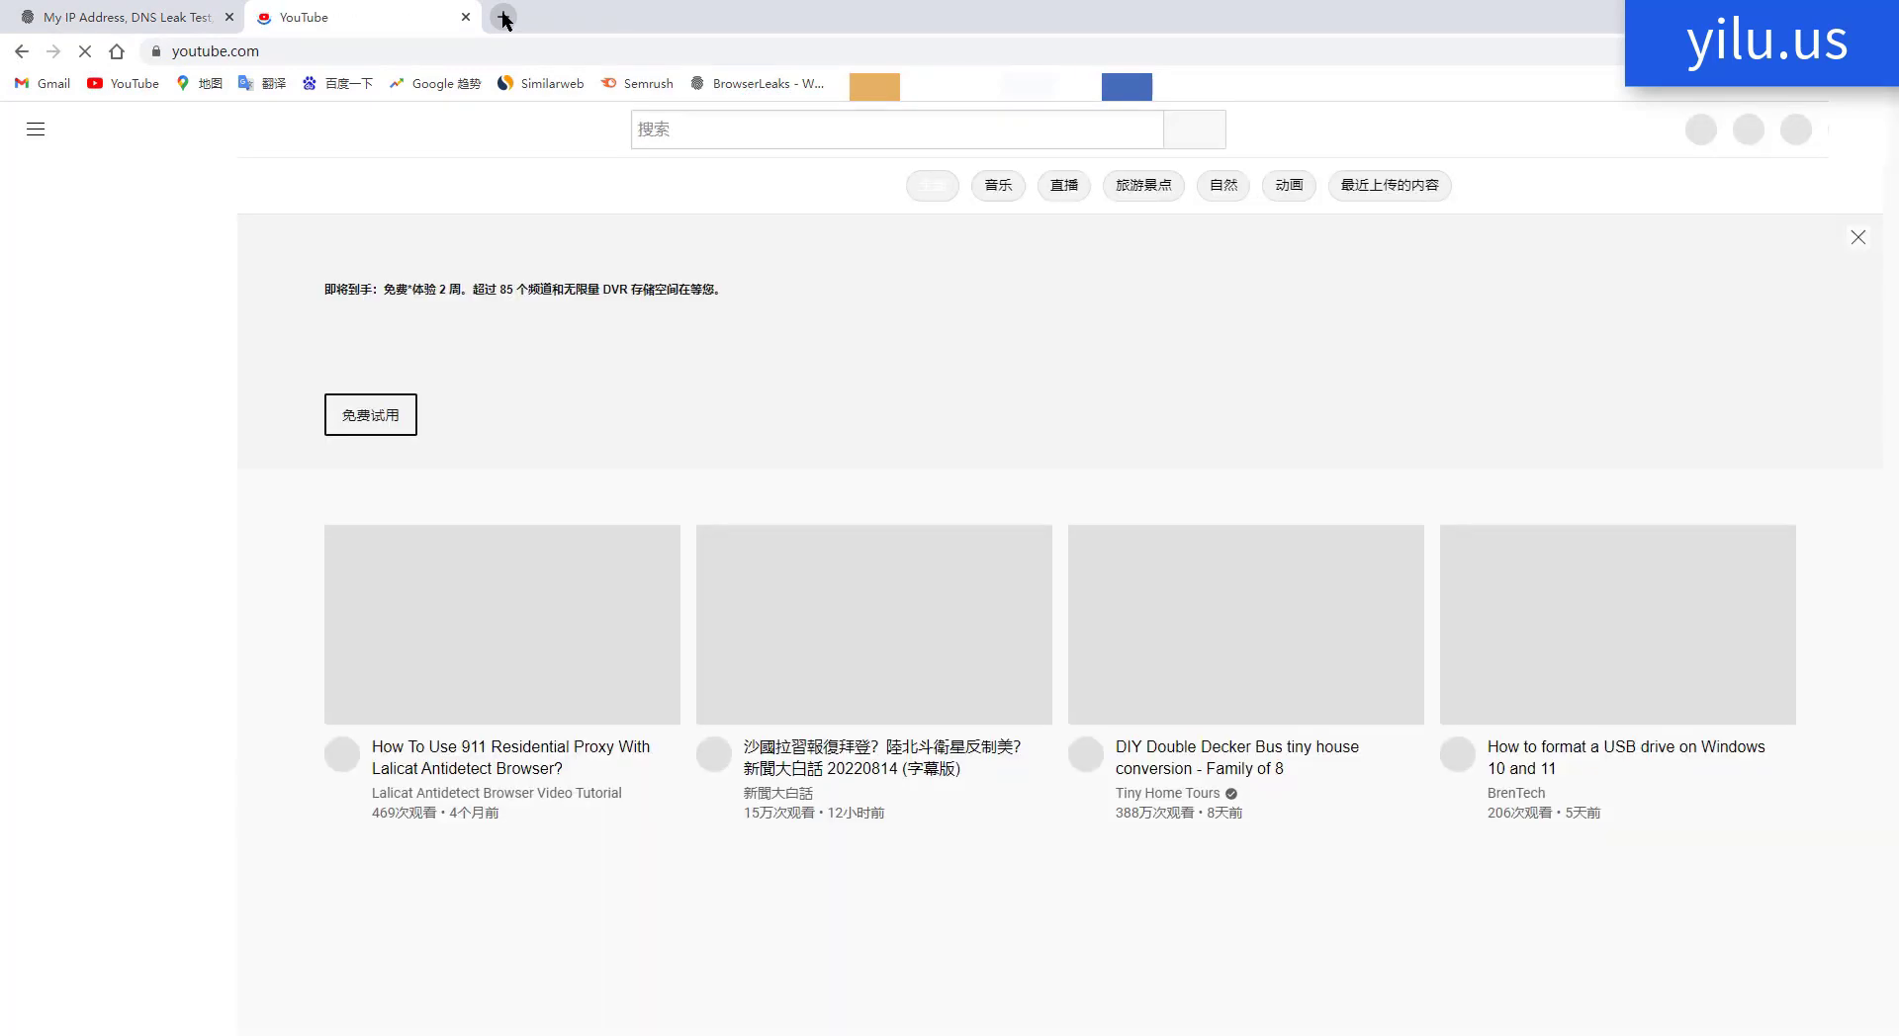
{"action": "left_click", "coordinate": [502, 17]}
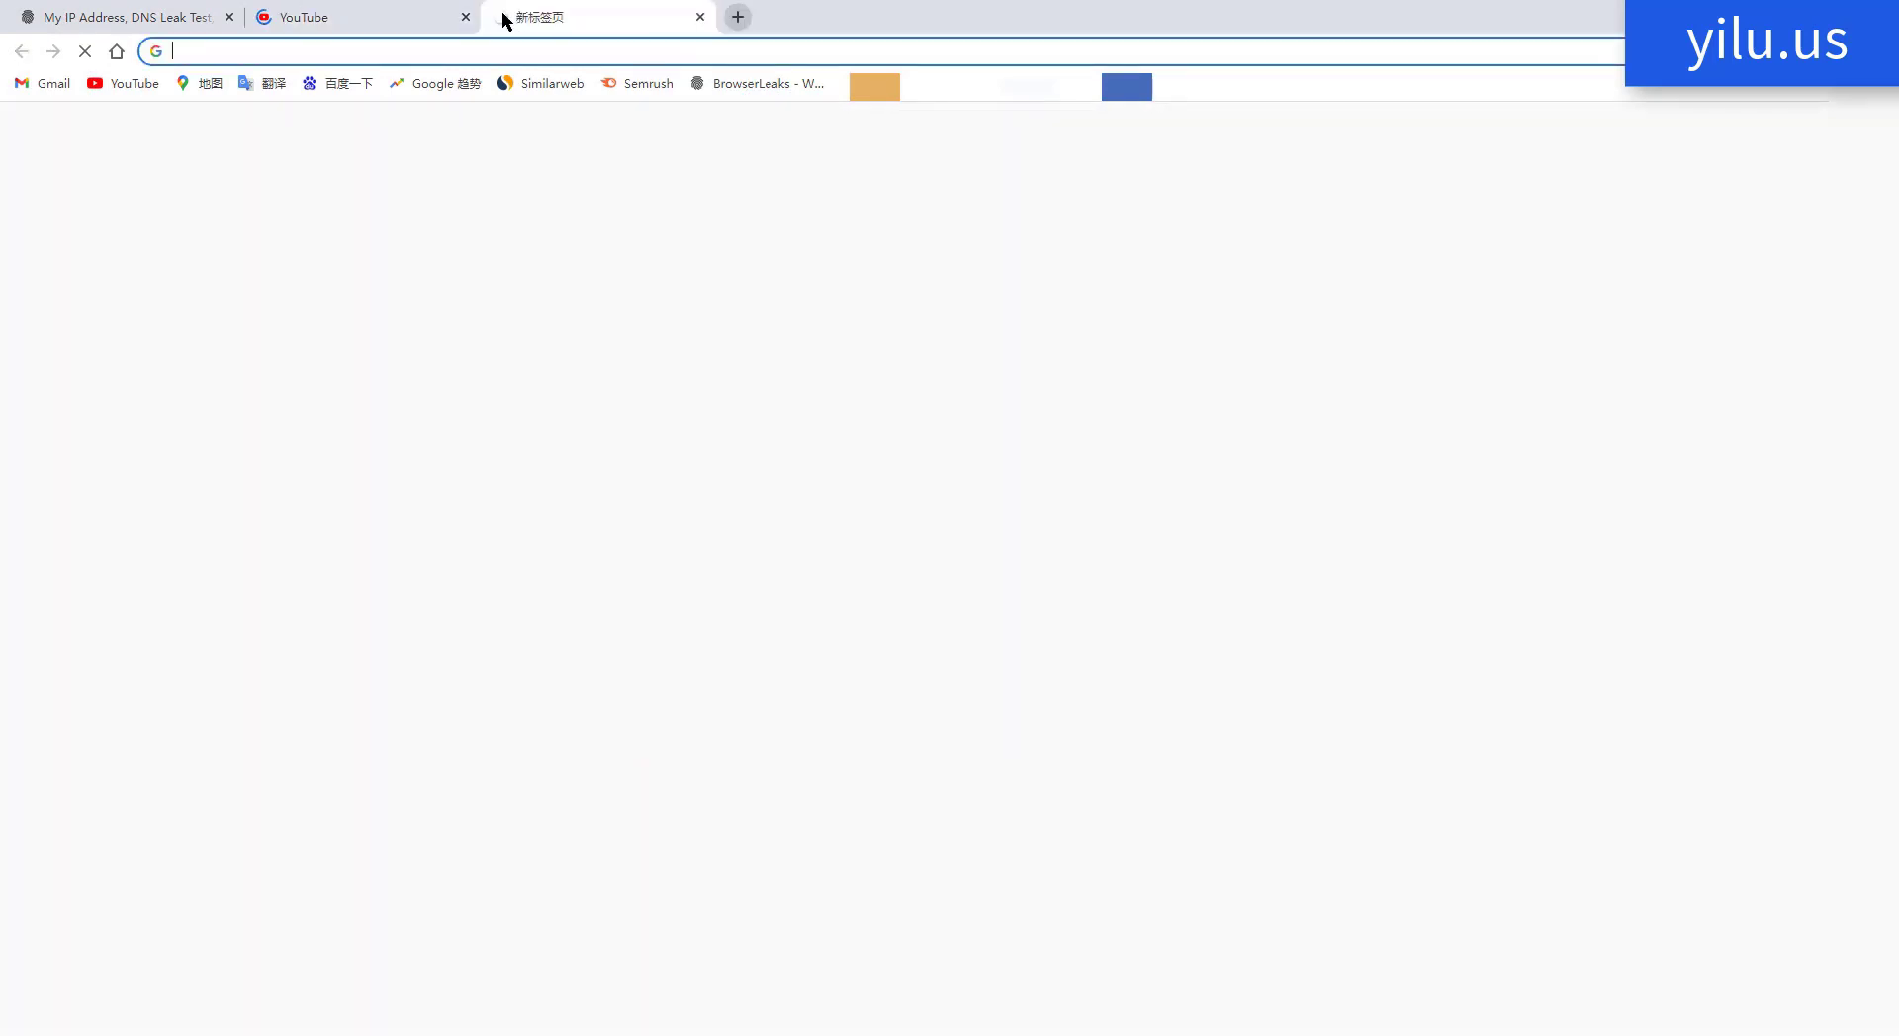
{"action": "left_click", "coordinate": [356, 17]}
{"action": "left_click", "coordinate": [510, 17]}
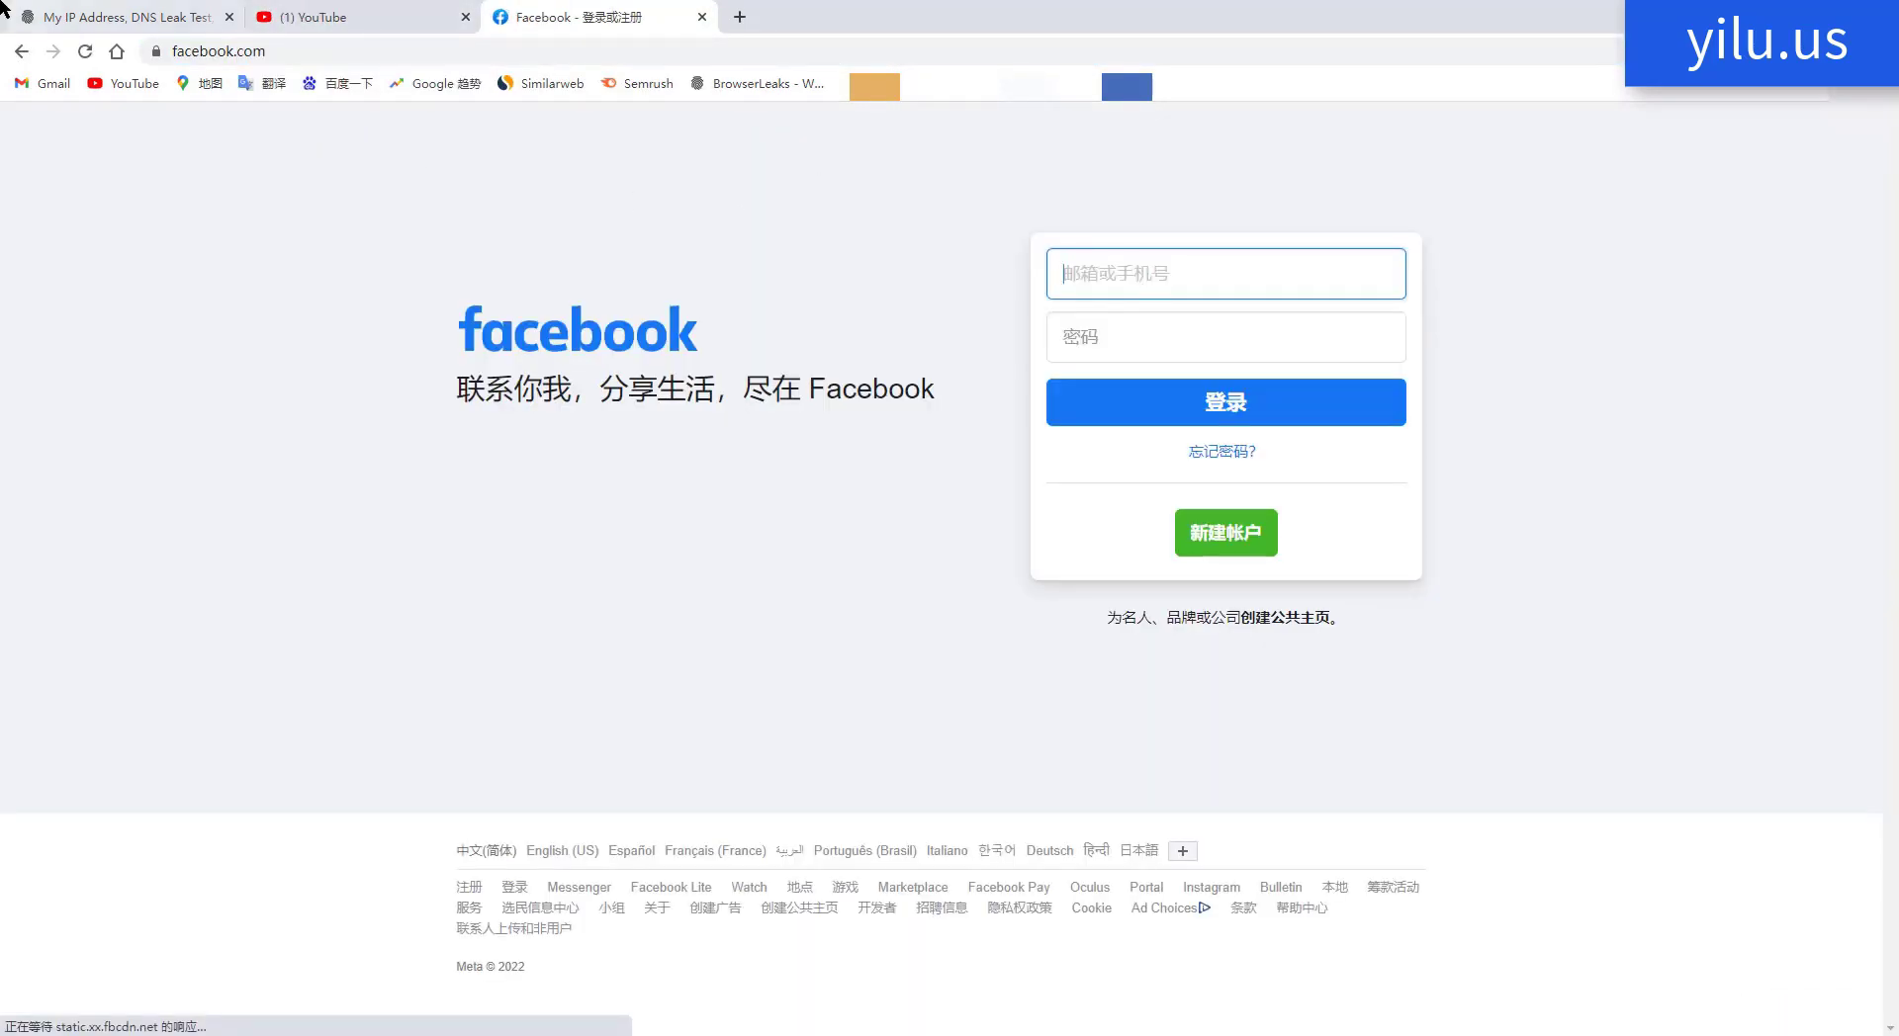
Step: Return to YiLu Proxy and add Firefox to the proxied programs
{"action": "left_click", "coordinate": [2, 2]}
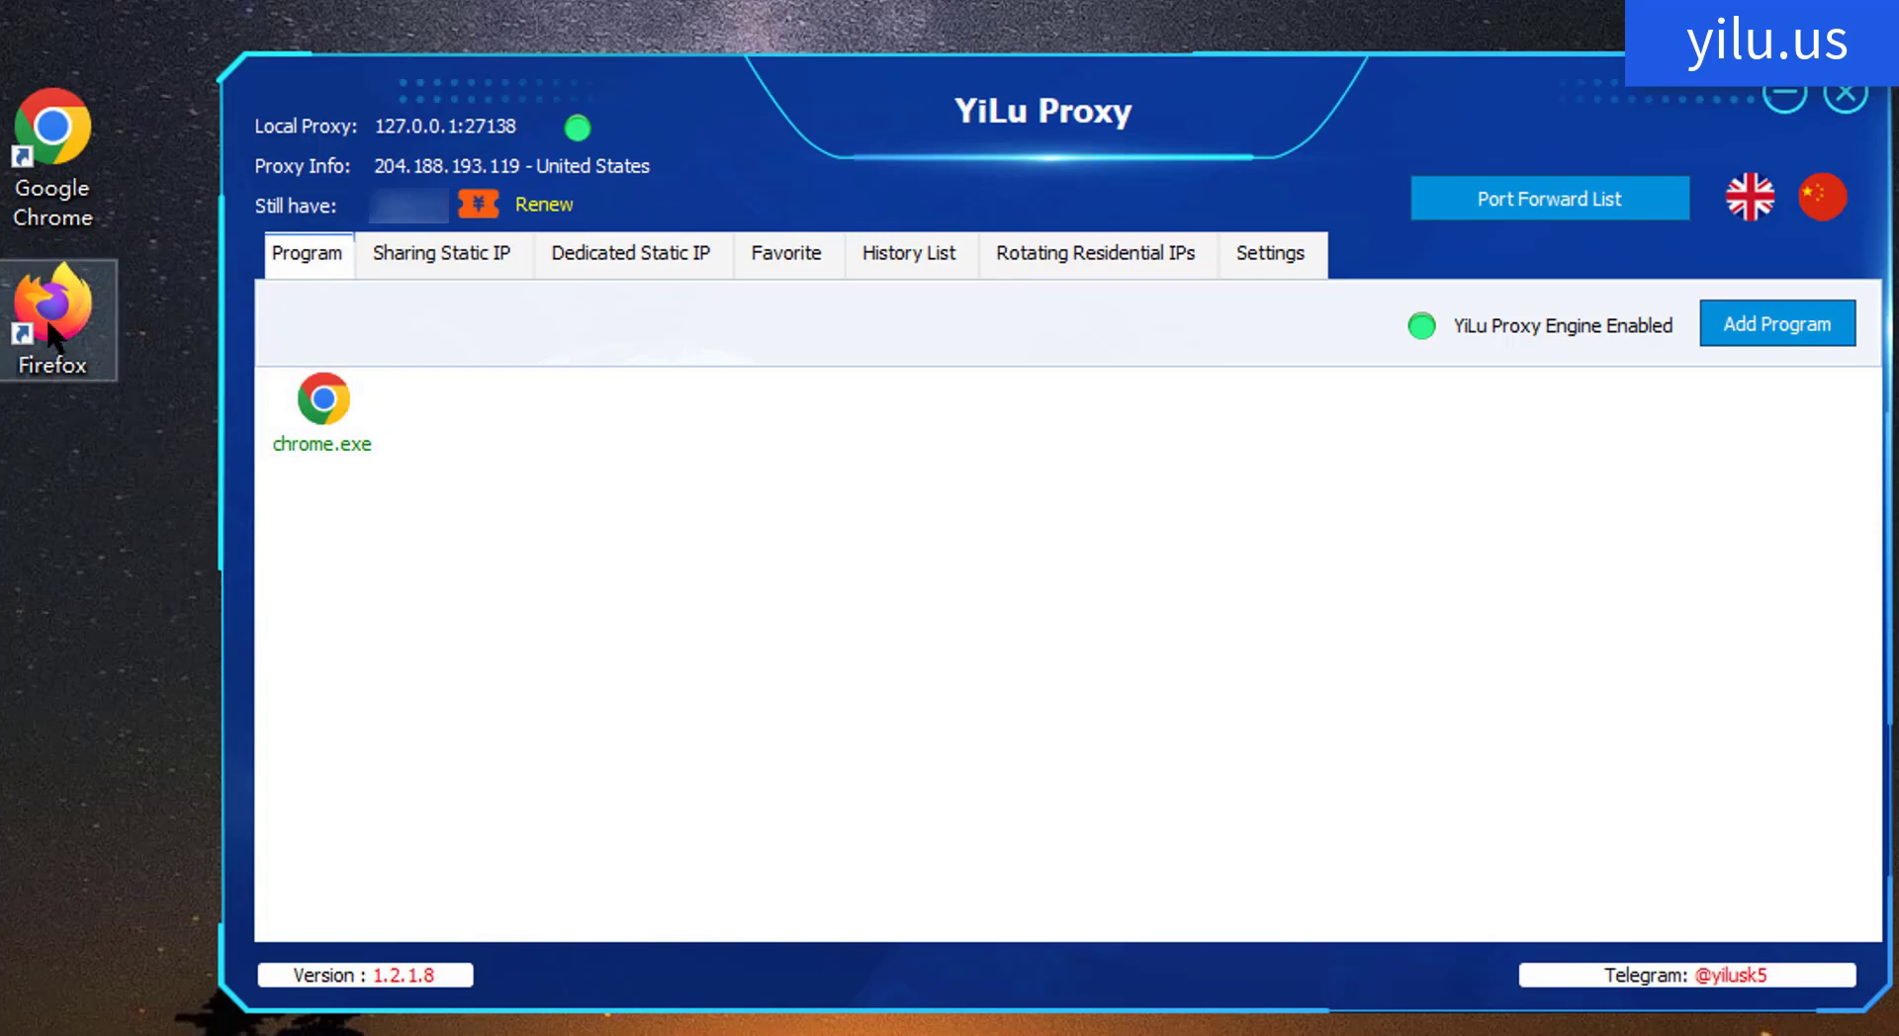
{"action": "left_click_drag", "start_coordinate": [56, 312], "coordinate": [691, 498]}
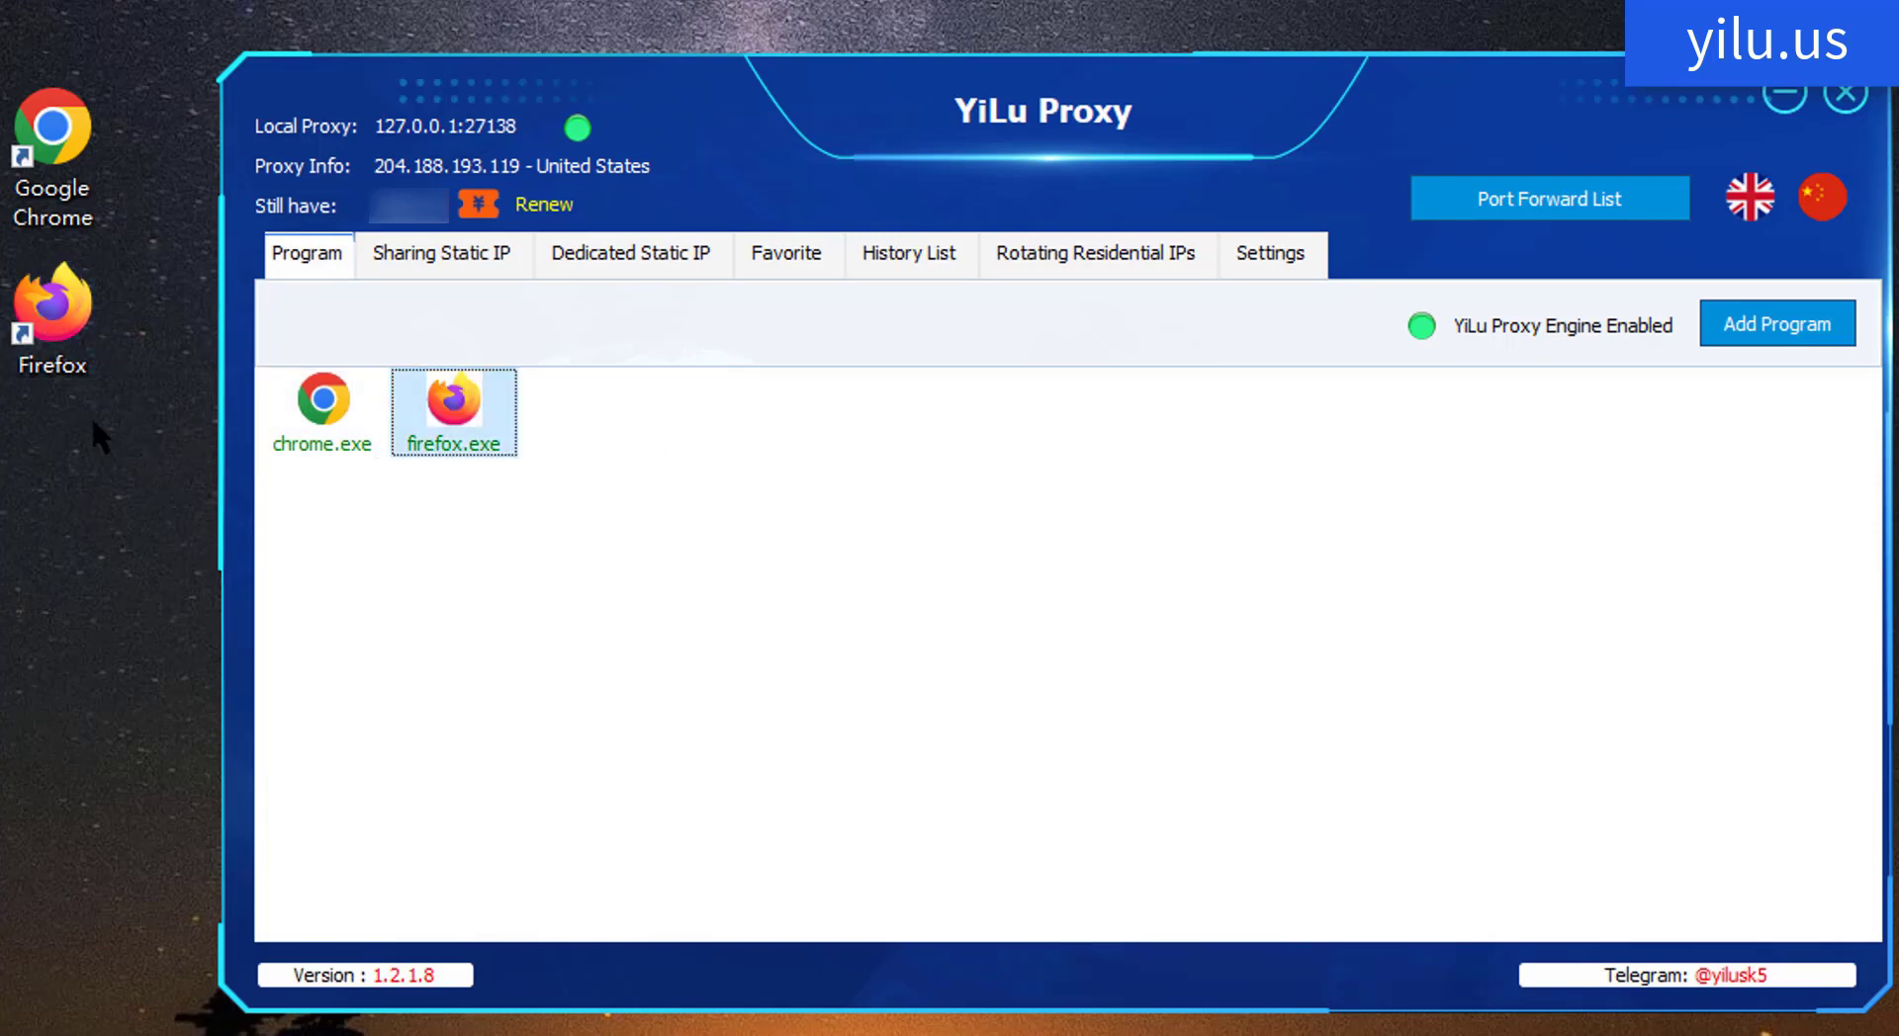
Step: Delete chrome.exe and firefox.exe from the list of proxied programs
{"action": "left_click", "coordinate": [325, 410]}
{"action": "right_click", "coordinate": [324, 409]}
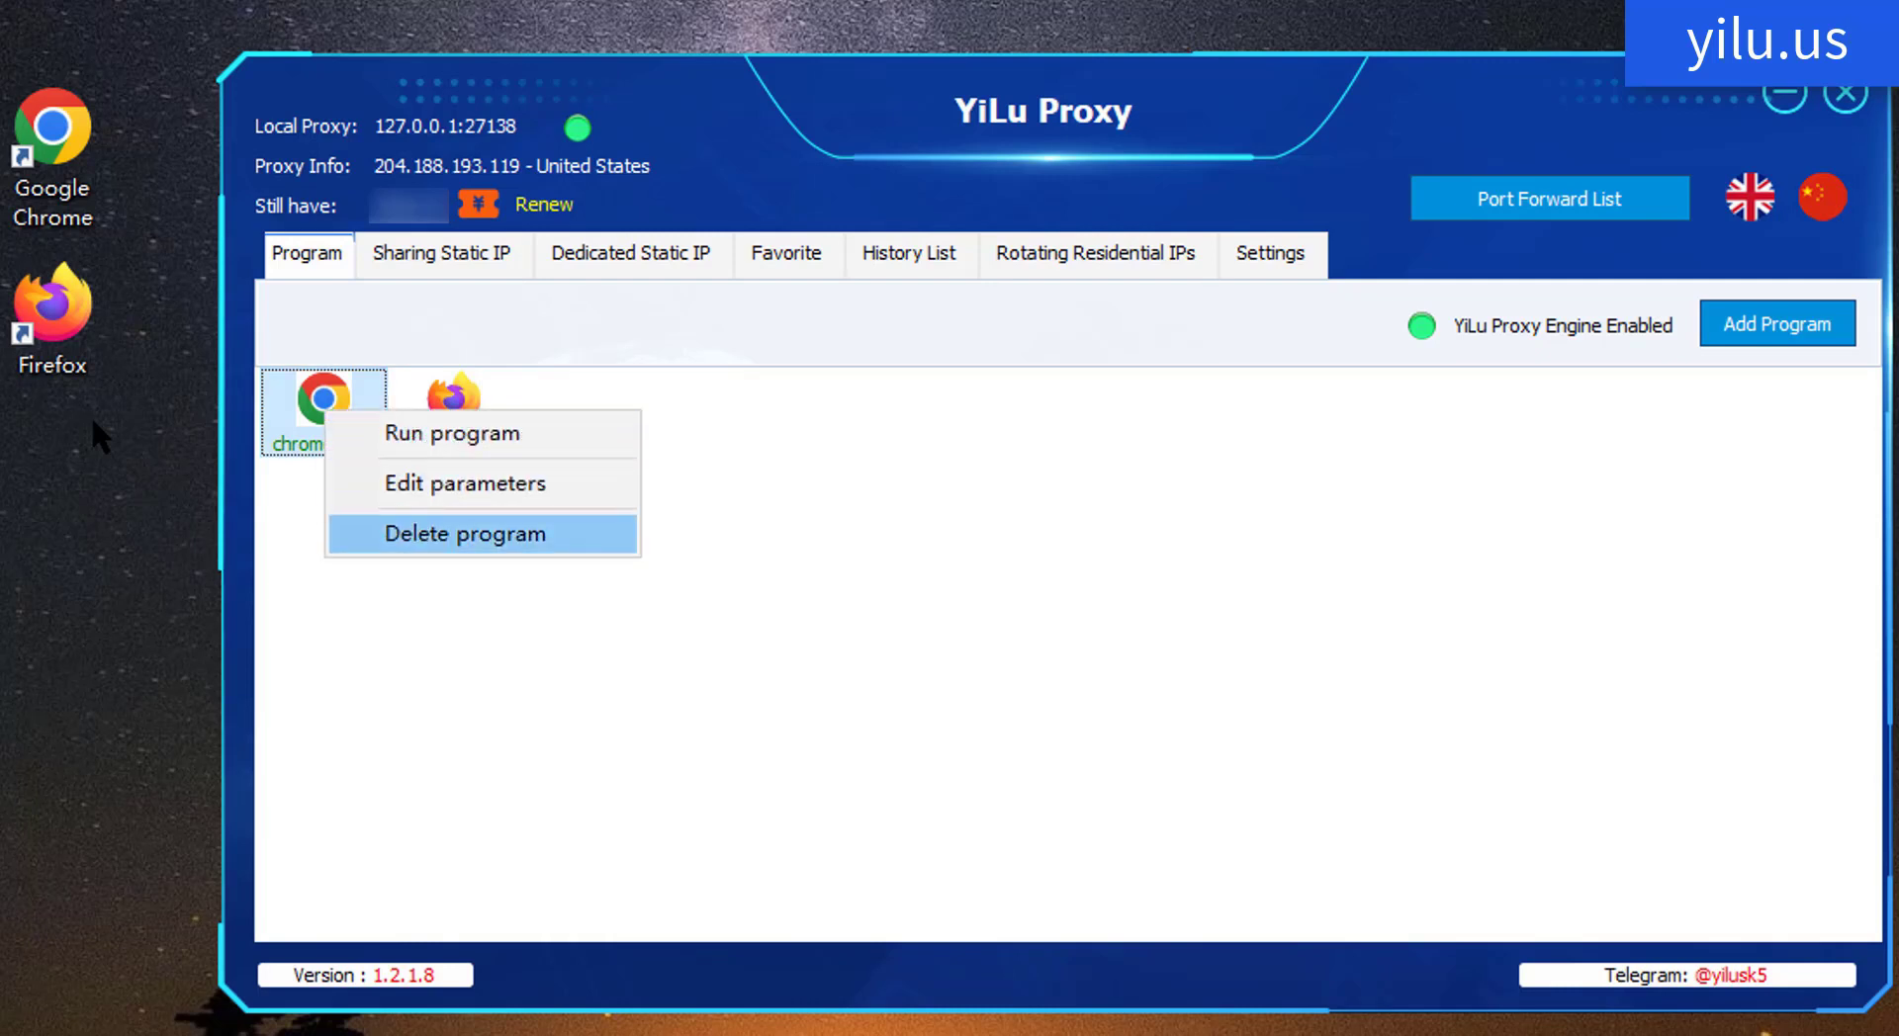
{"action": "key", "text": "Return"}
{"action": "key", "text": "Return"}
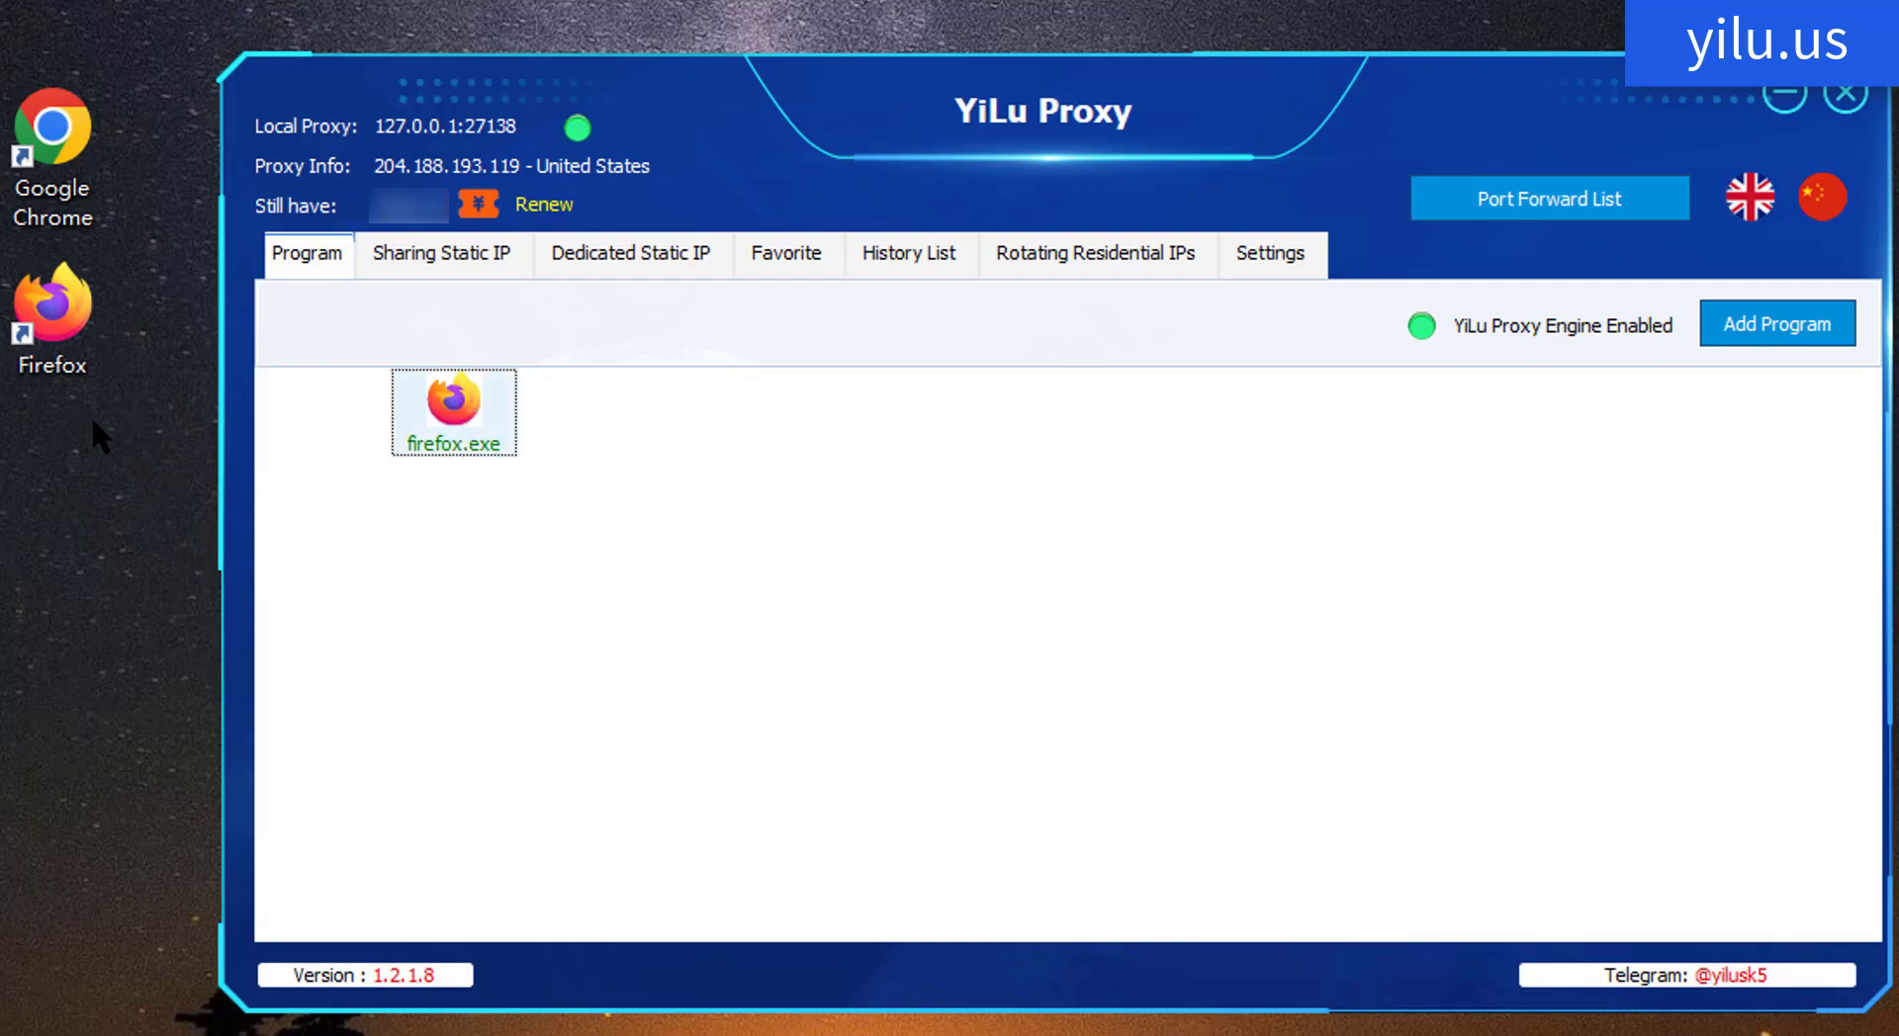
{"action": "key", "text": "shift+F10"}
{"action": "key", "text": "Down"}
{"action": "key", "text": "Down"}
{"action": "key", "text": "Return"}
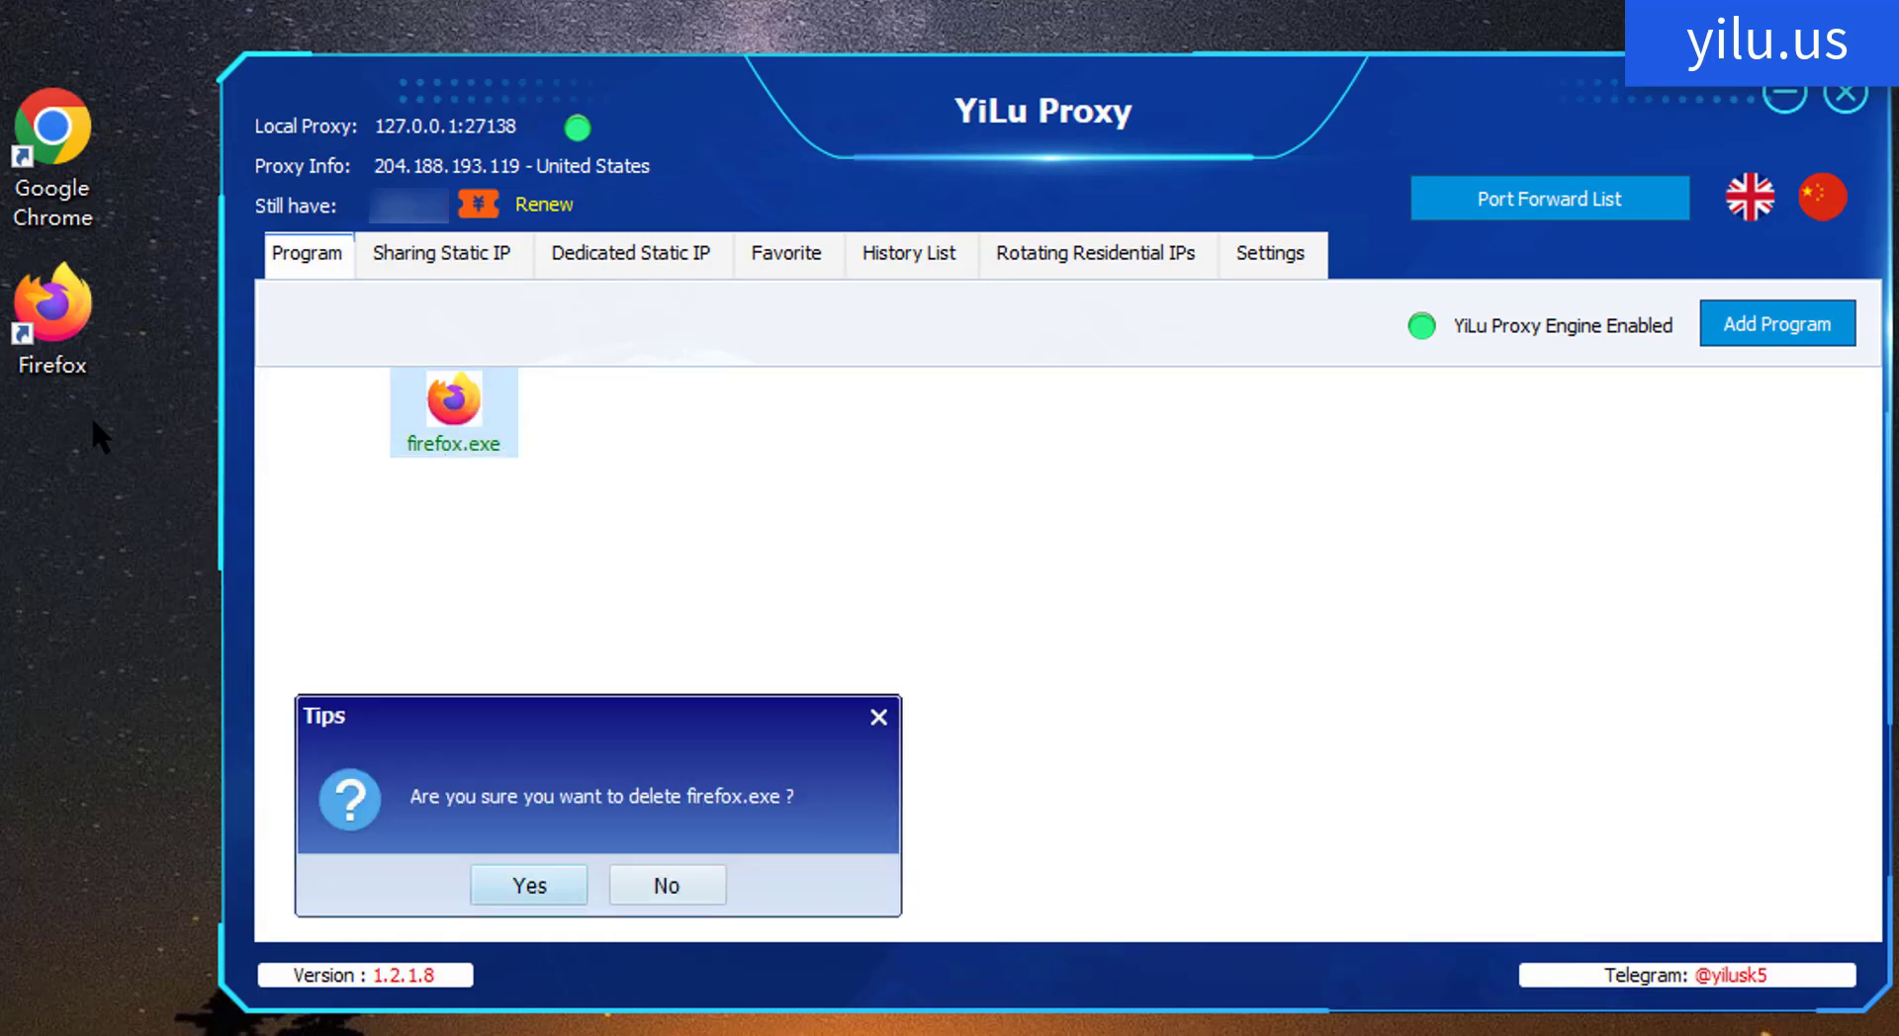
{"action": "key", "text": "Return"}
Step: Set the proxy rule to proxy the entire system with all applications' network connections, and return to the program list
{"action": "key", "text": "ctrl+shift+Tab"}
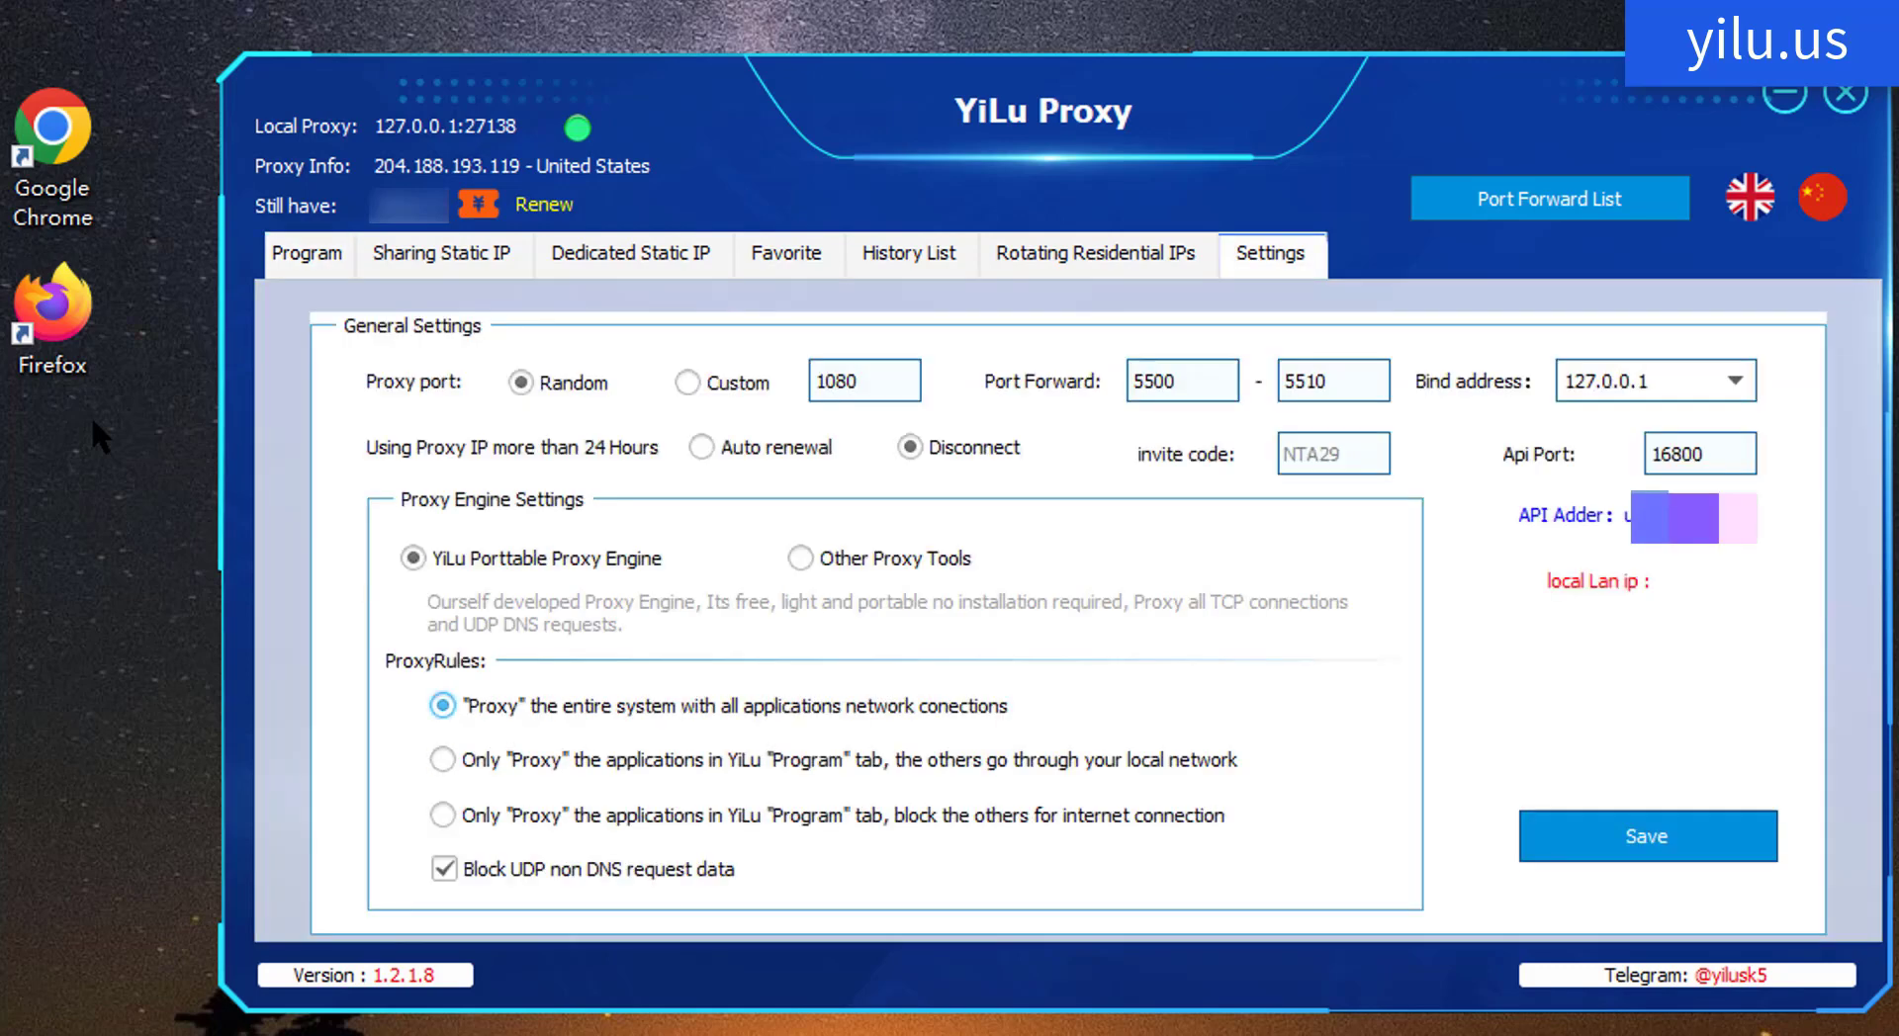
{"action": "key", "text": "Tab"}
{"action": "key", "text": "Tab"}
{"action": "key", "text": "Tab"}
{"action": "key", "text": "ctrl+Tab"}
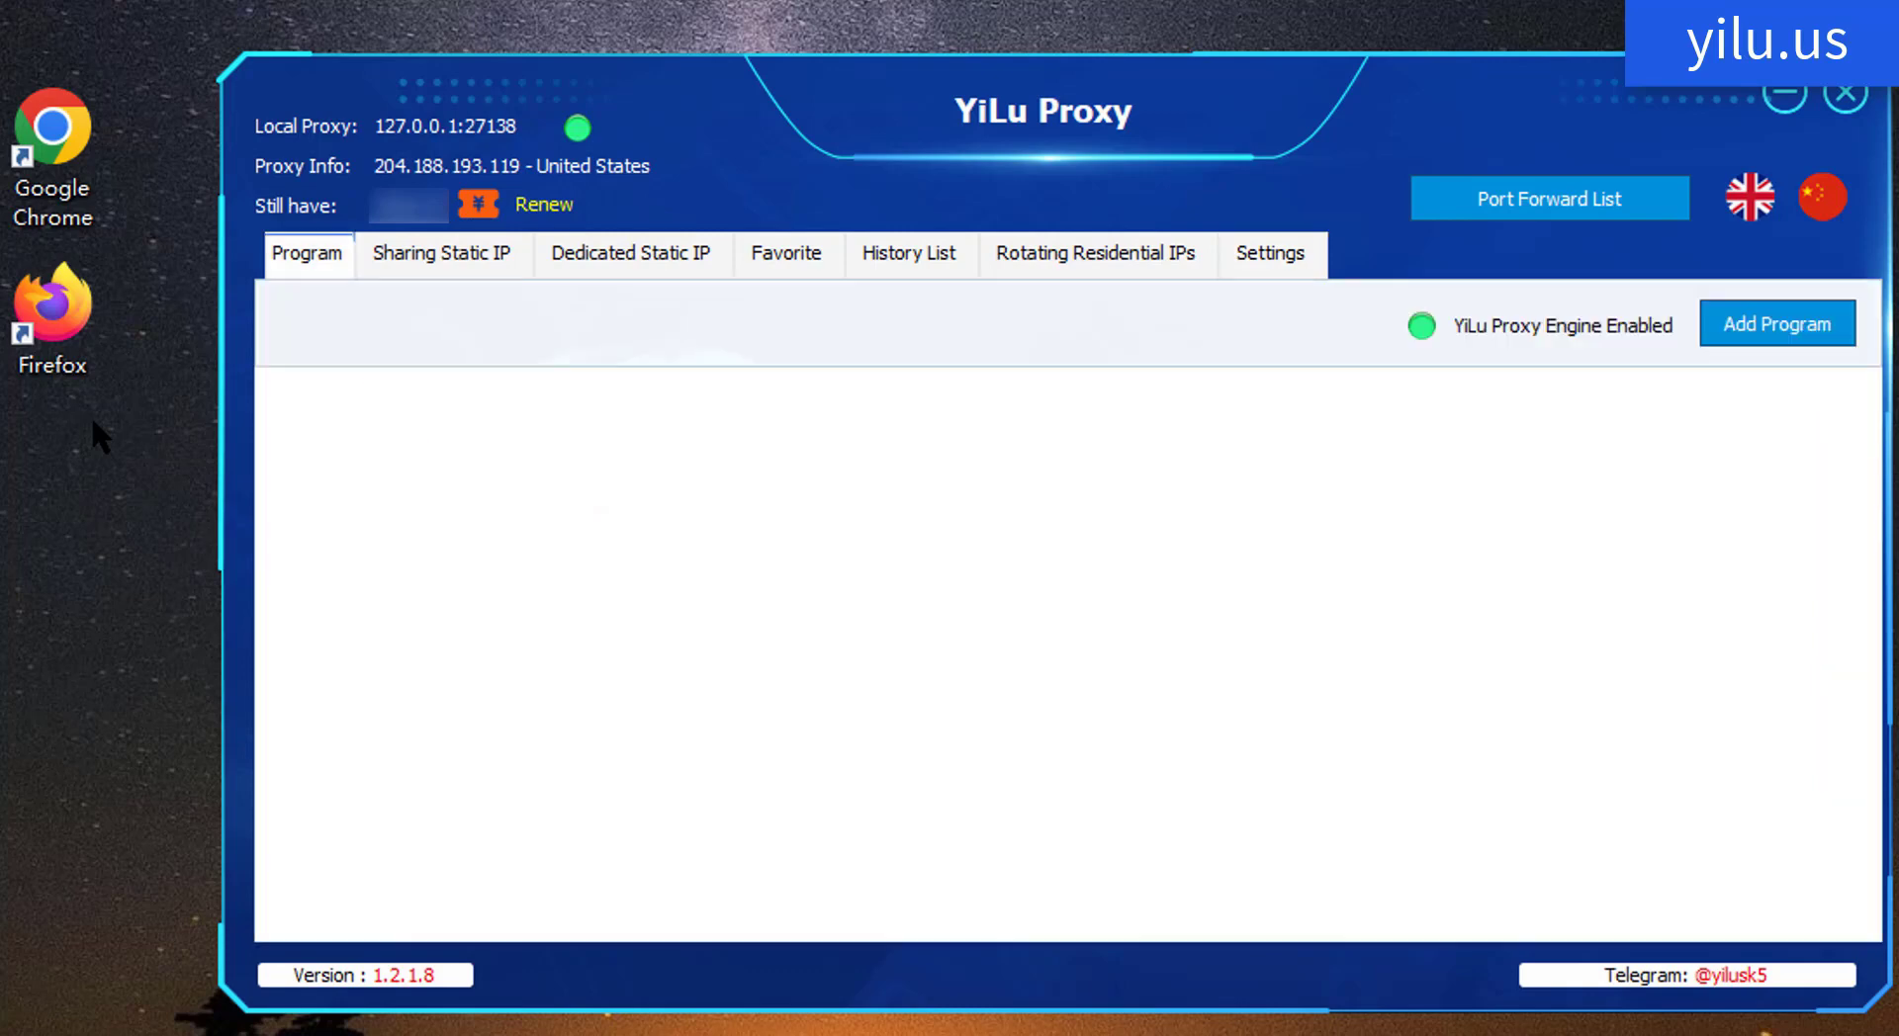
{"action": "double_click", "coordinate": [52, 296]}
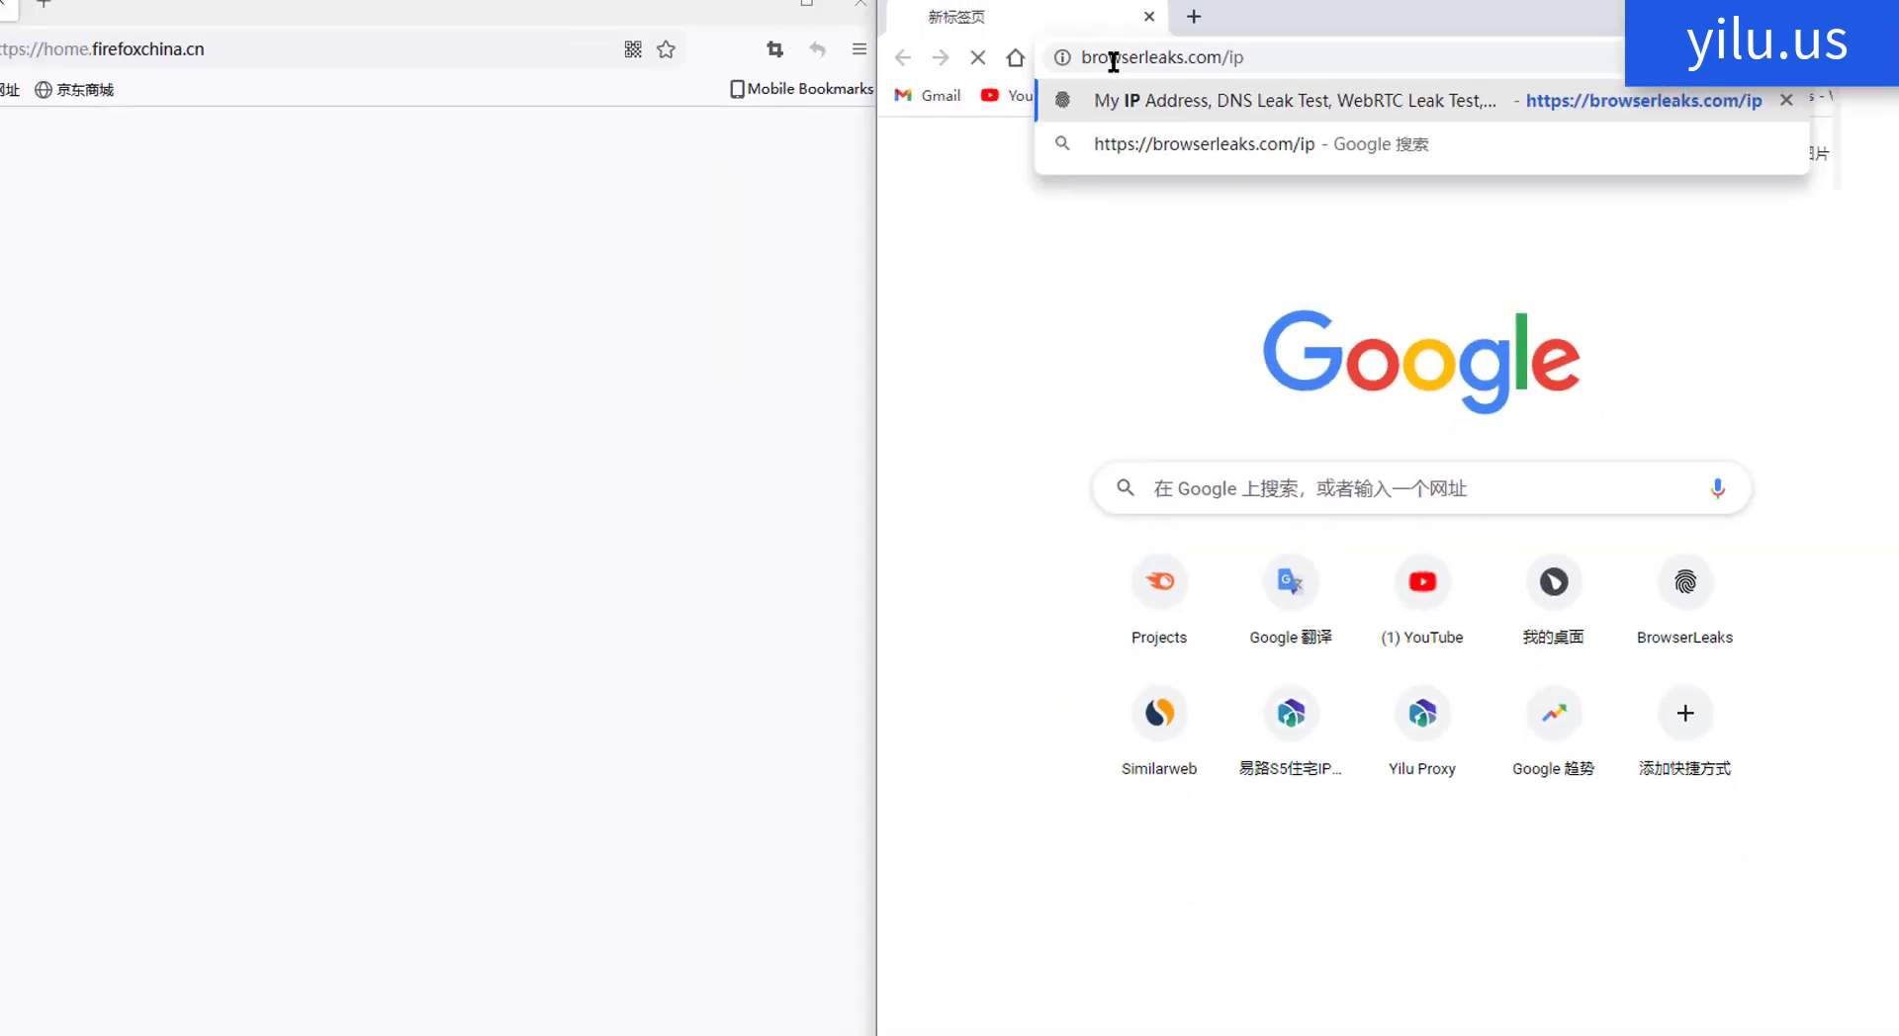
{"action": "key", "text": "Return"}
{"action": "left_click", "coordinate": [397, 63]}
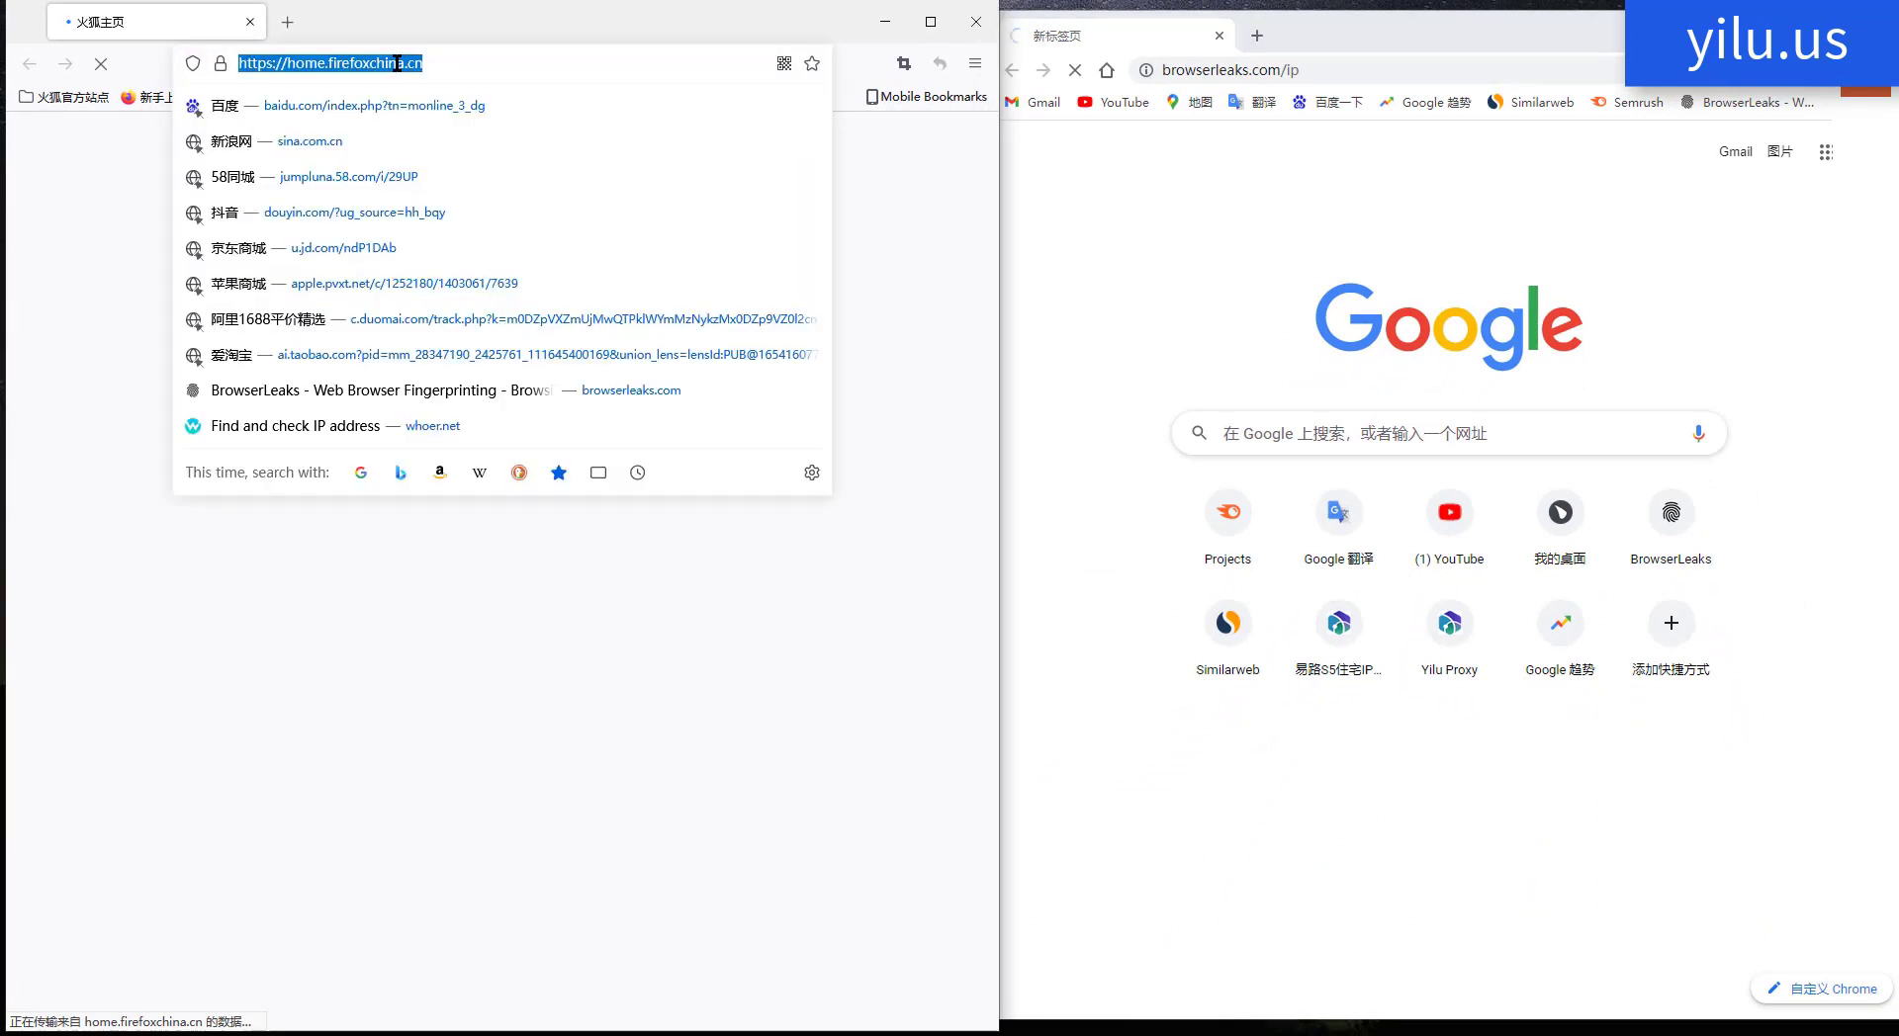
{"action": "type", "text": "https://browserleaks.com/ip"}
{"action": "key", "text": "Return"}
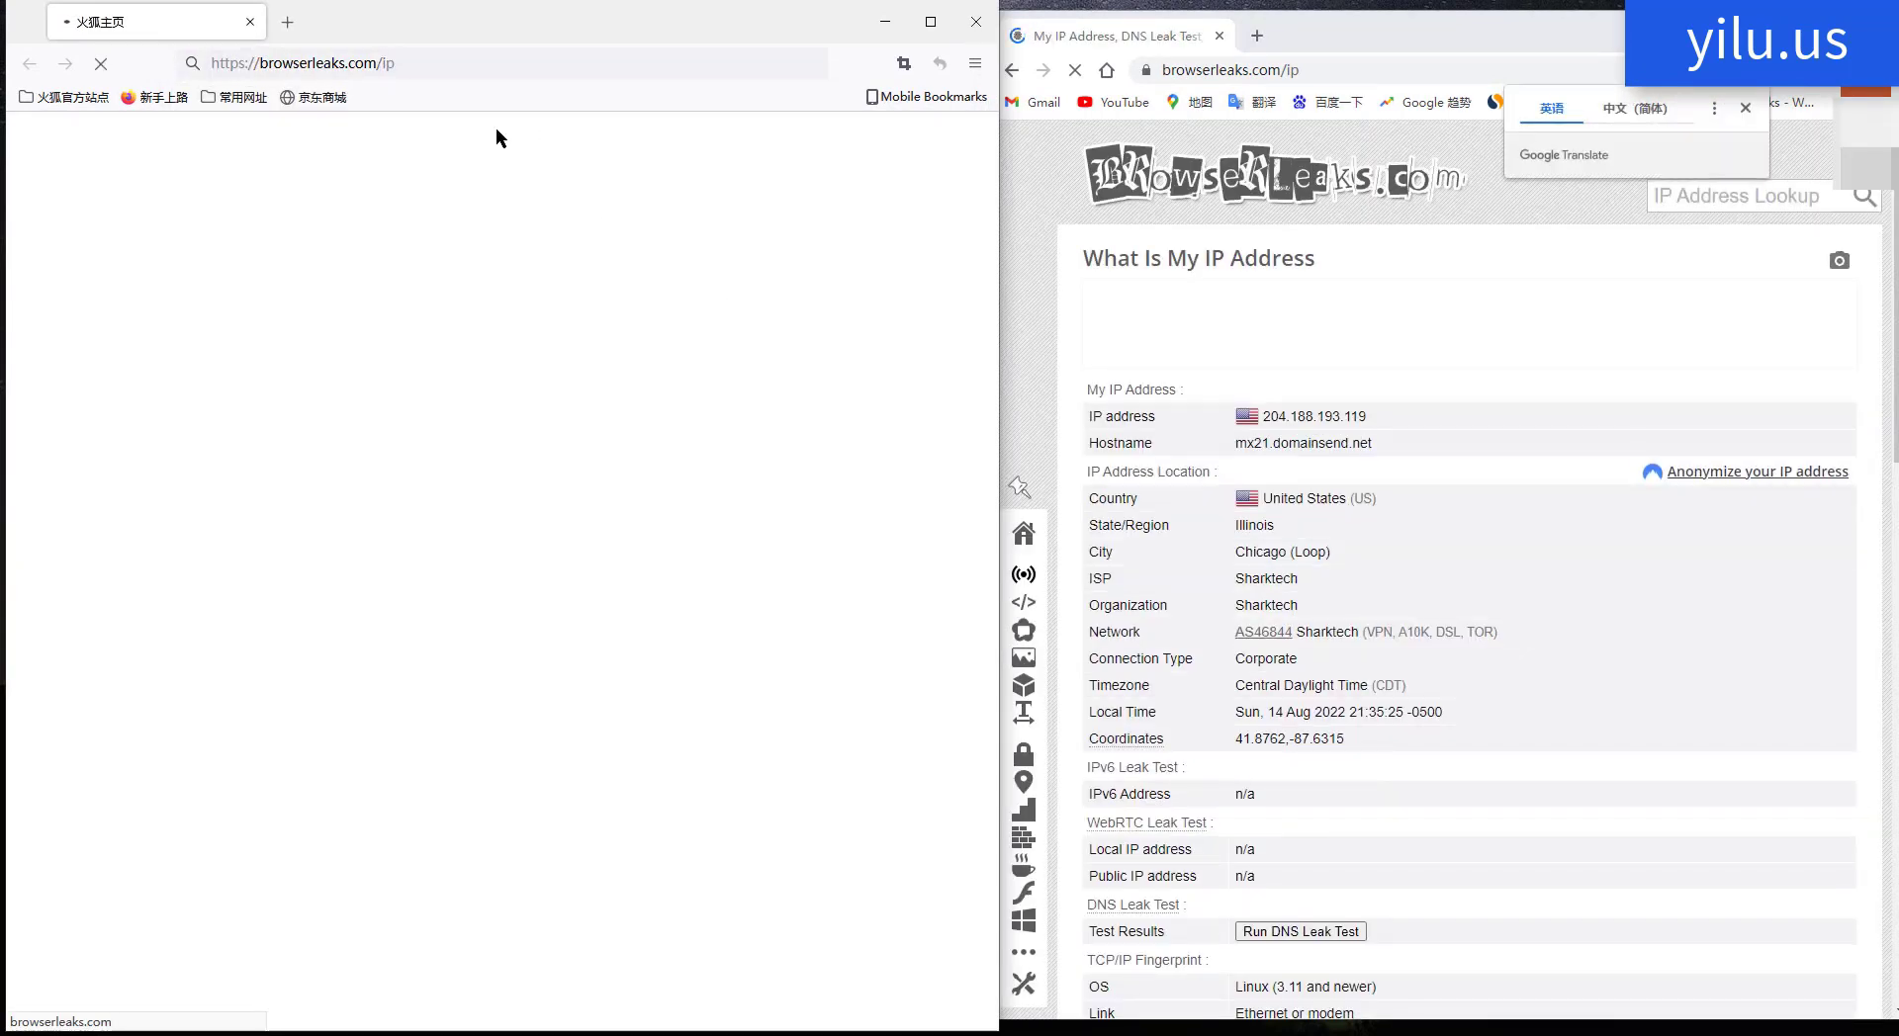
{"action": "left_click", "coordinate": [1744, 107]}
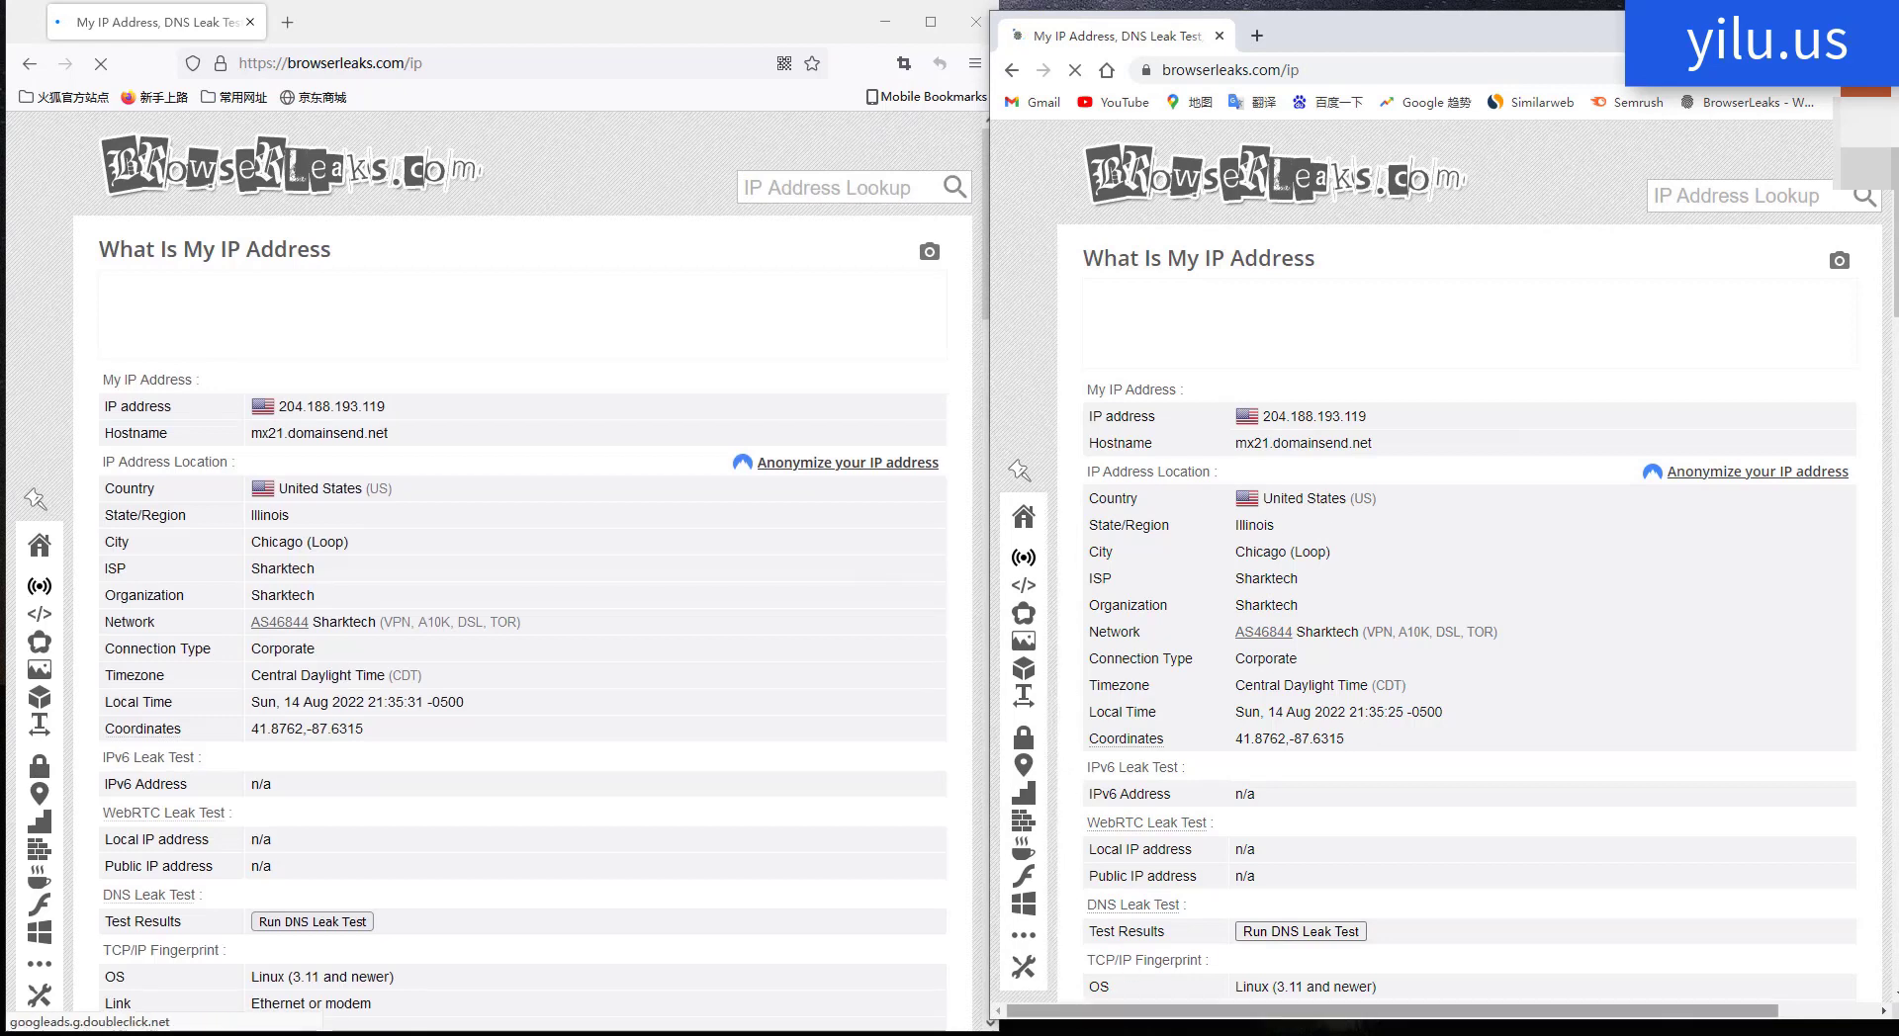
Step: In YiLu Proxy, list rotating residential IPs for VN-Vietnam, DN-Da Nang, Hoa Vang and connect to the second one without DNS
{"action": "left_click", "coordinate": [1194, 1035]}
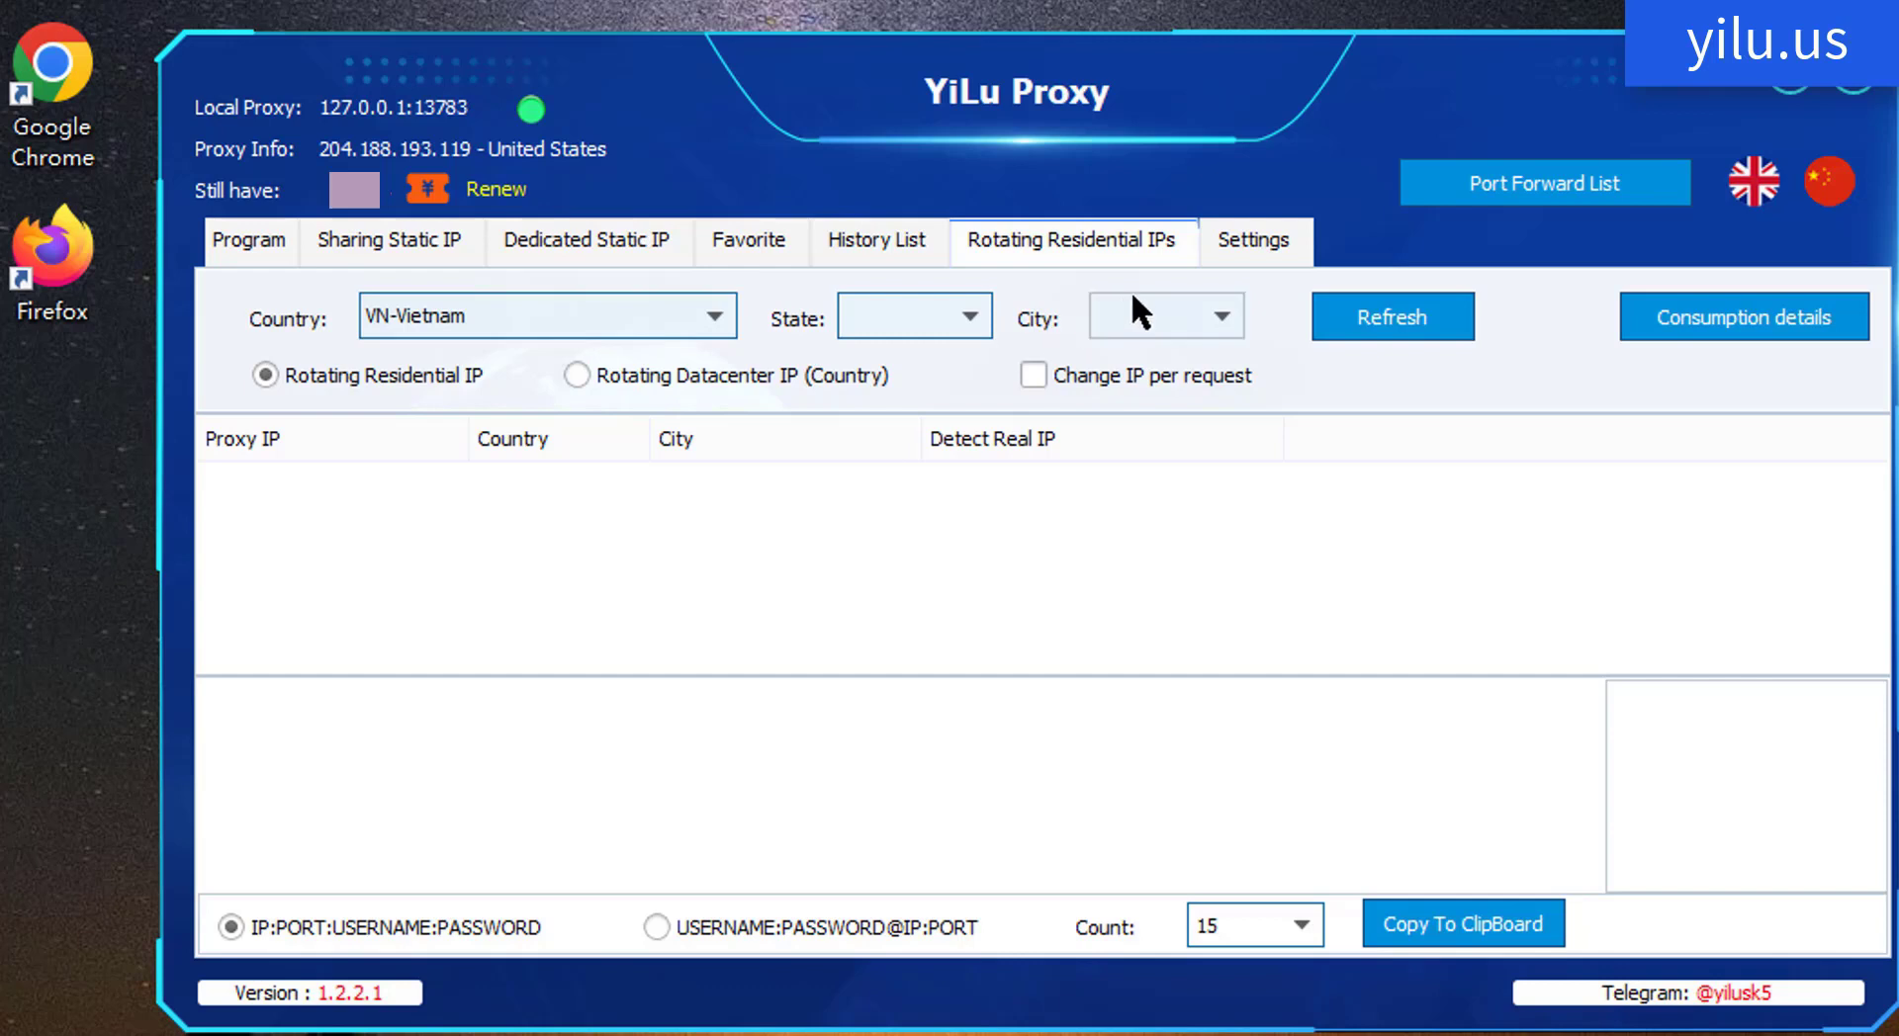
{"action": "left_click", "coordinate": [619, 307]}
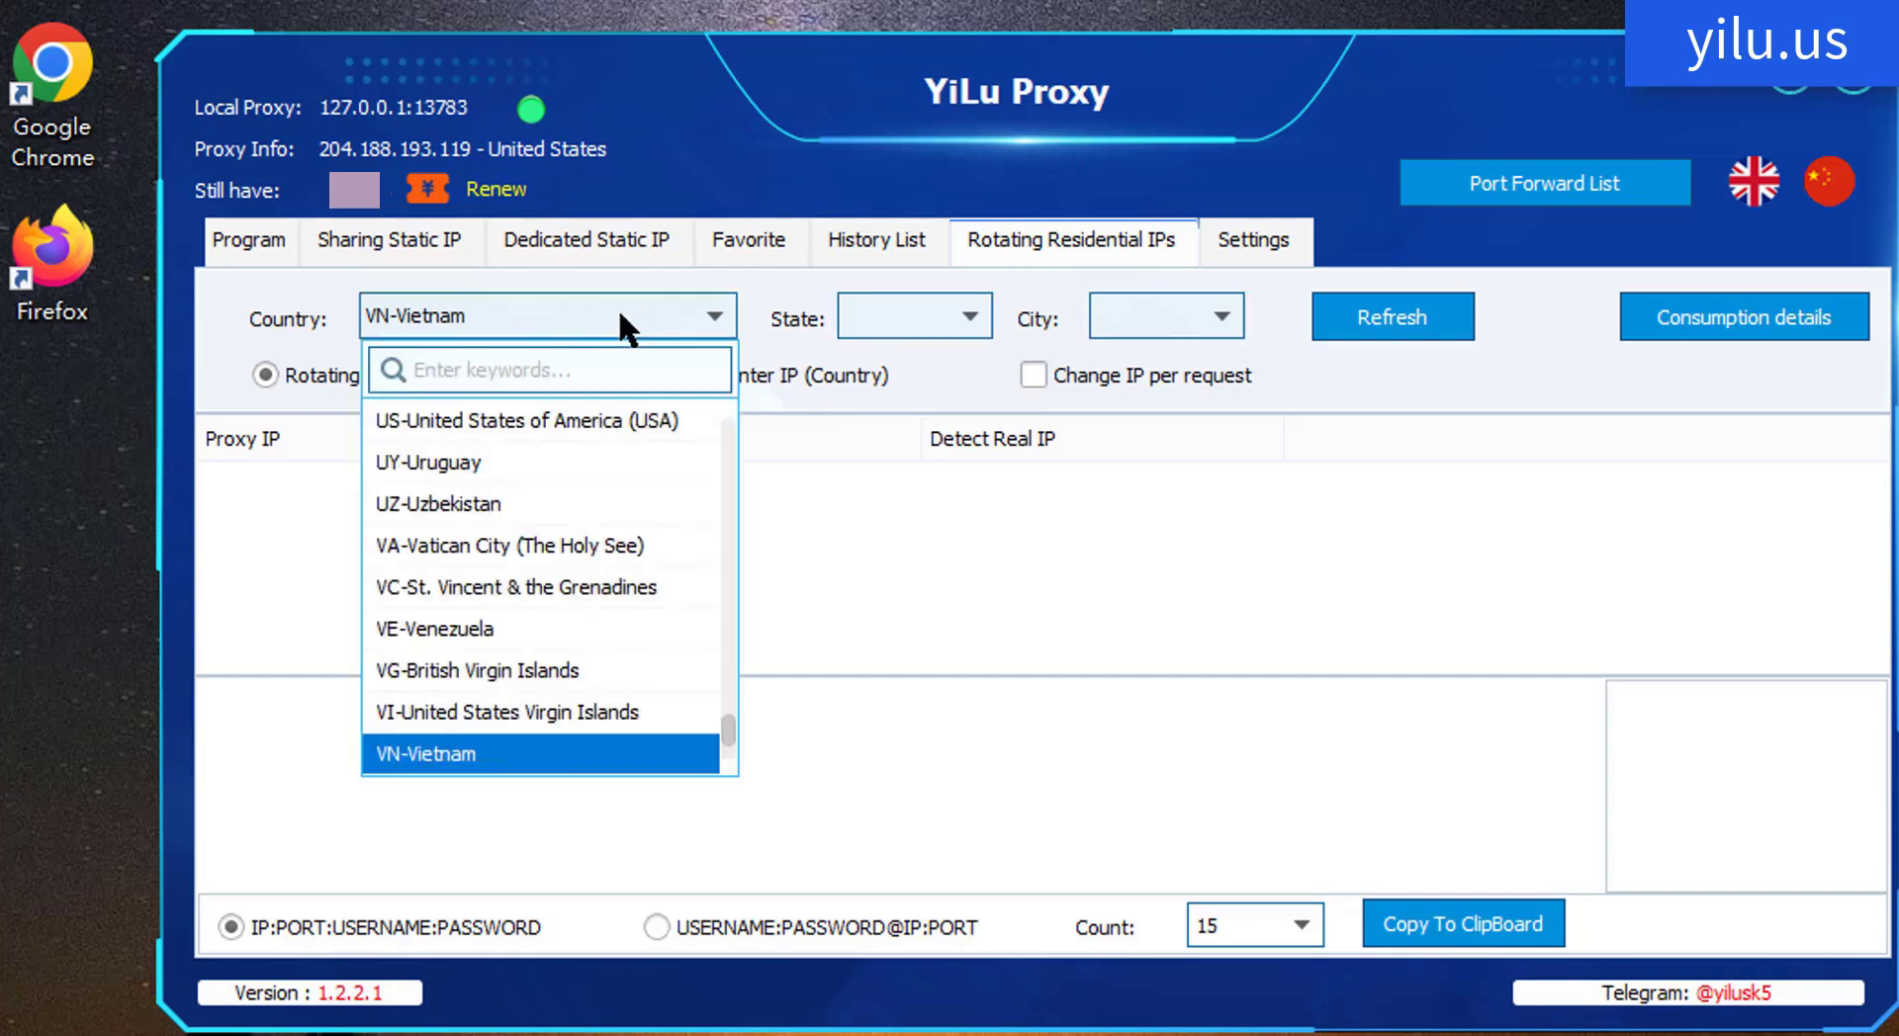
{"action": "left_click", "coordinate": [619, 306]}
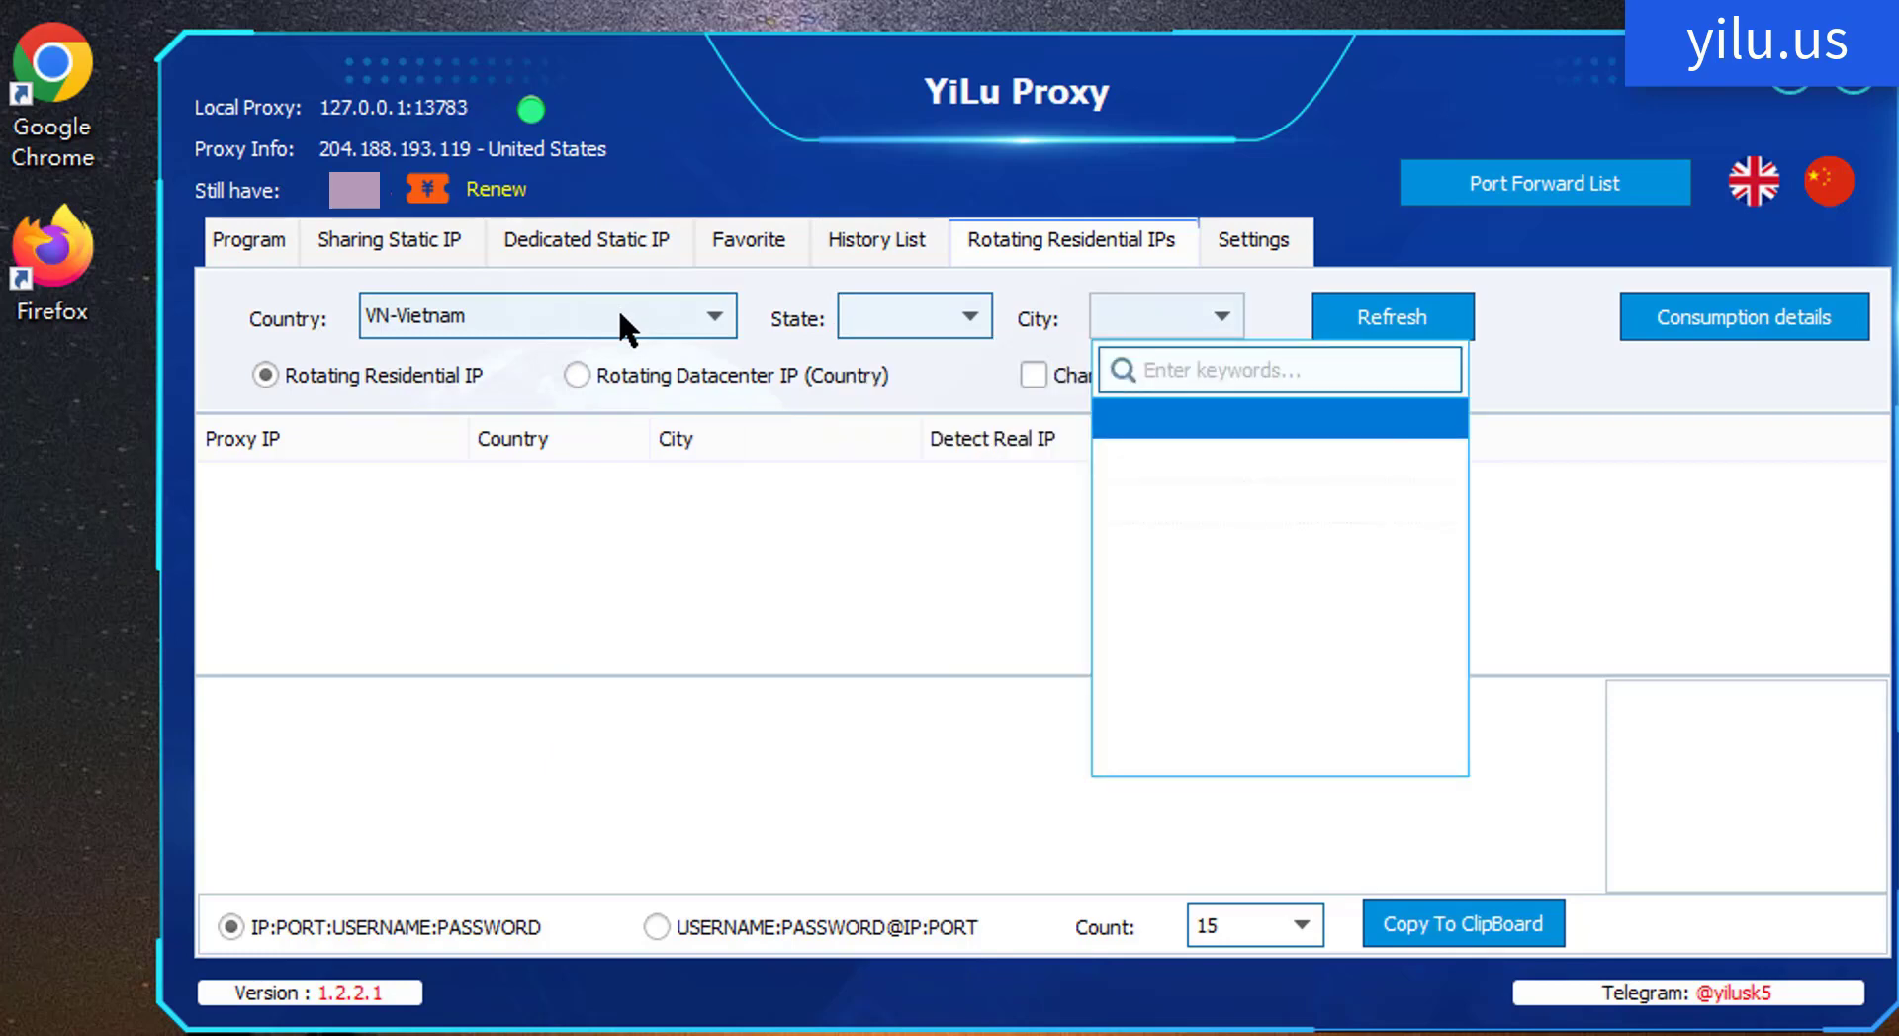
{"action": "left_click", "coordinate": [619, 315]}
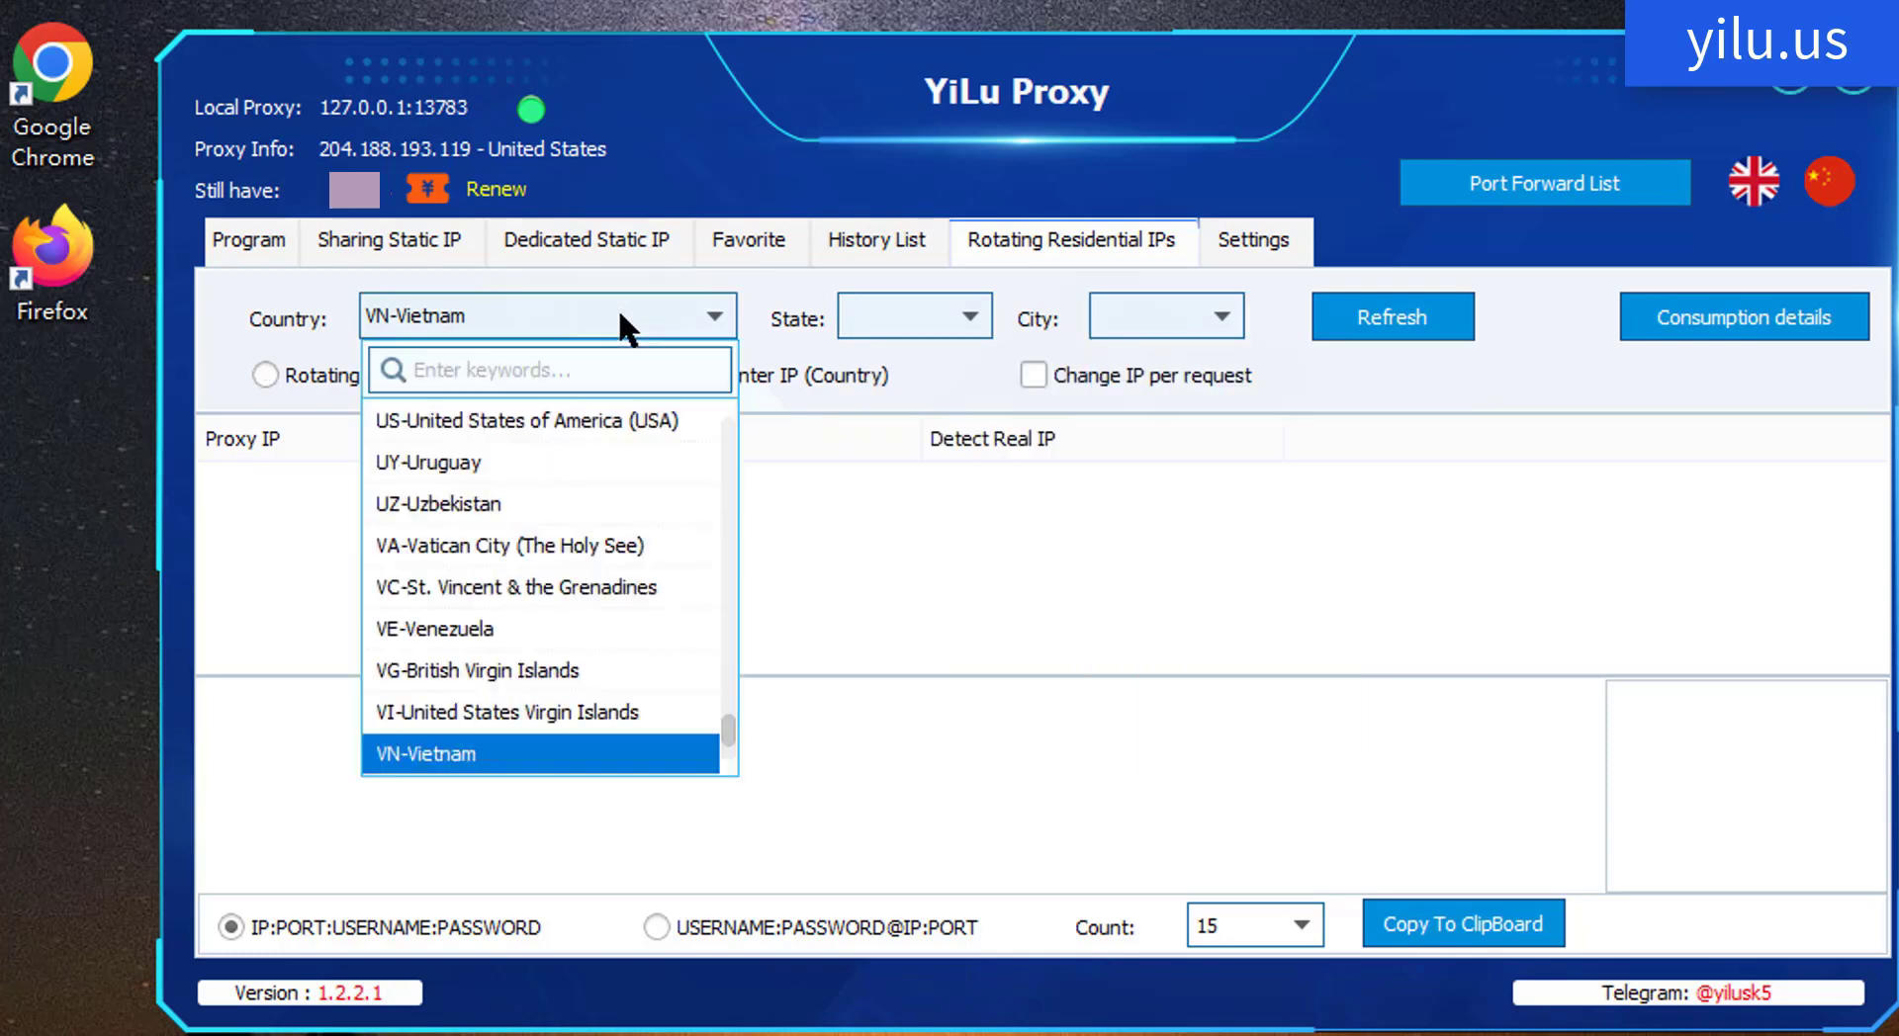
{"action": "left_click", "coordinate": [619, 314]}
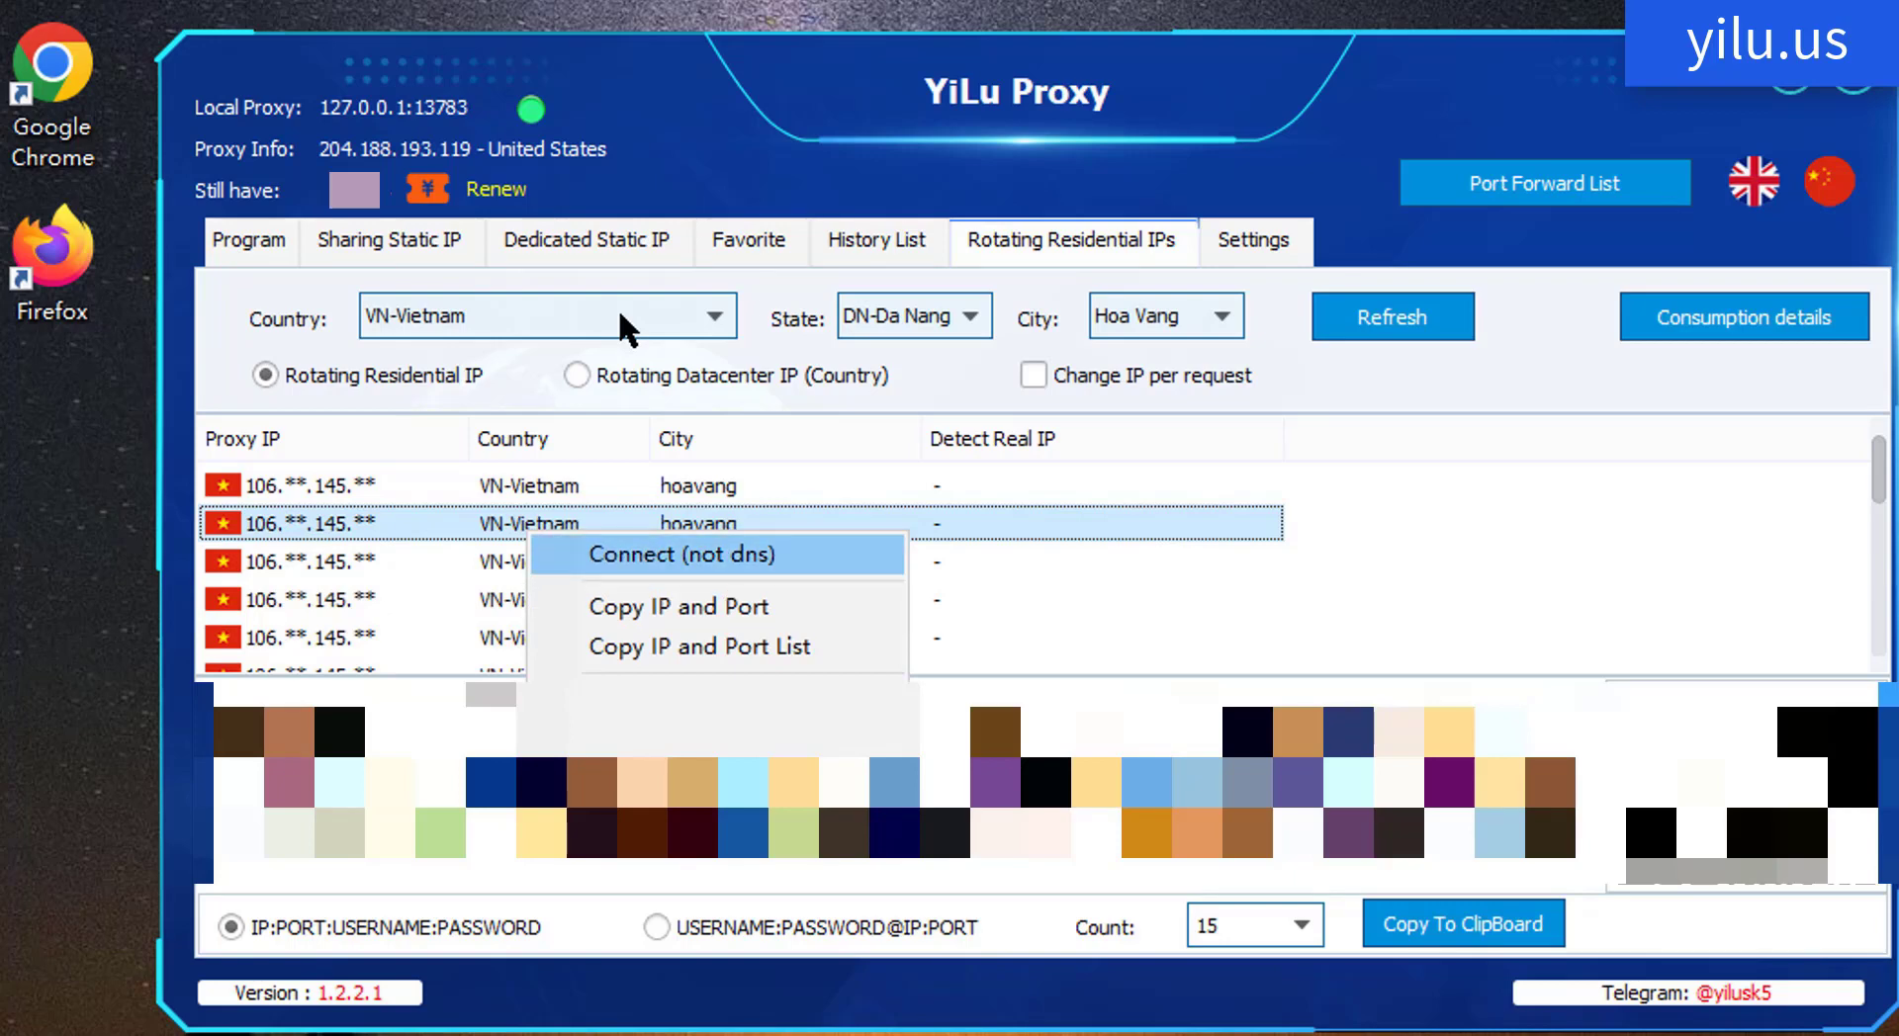
{"action": "key", "text": "Return"}
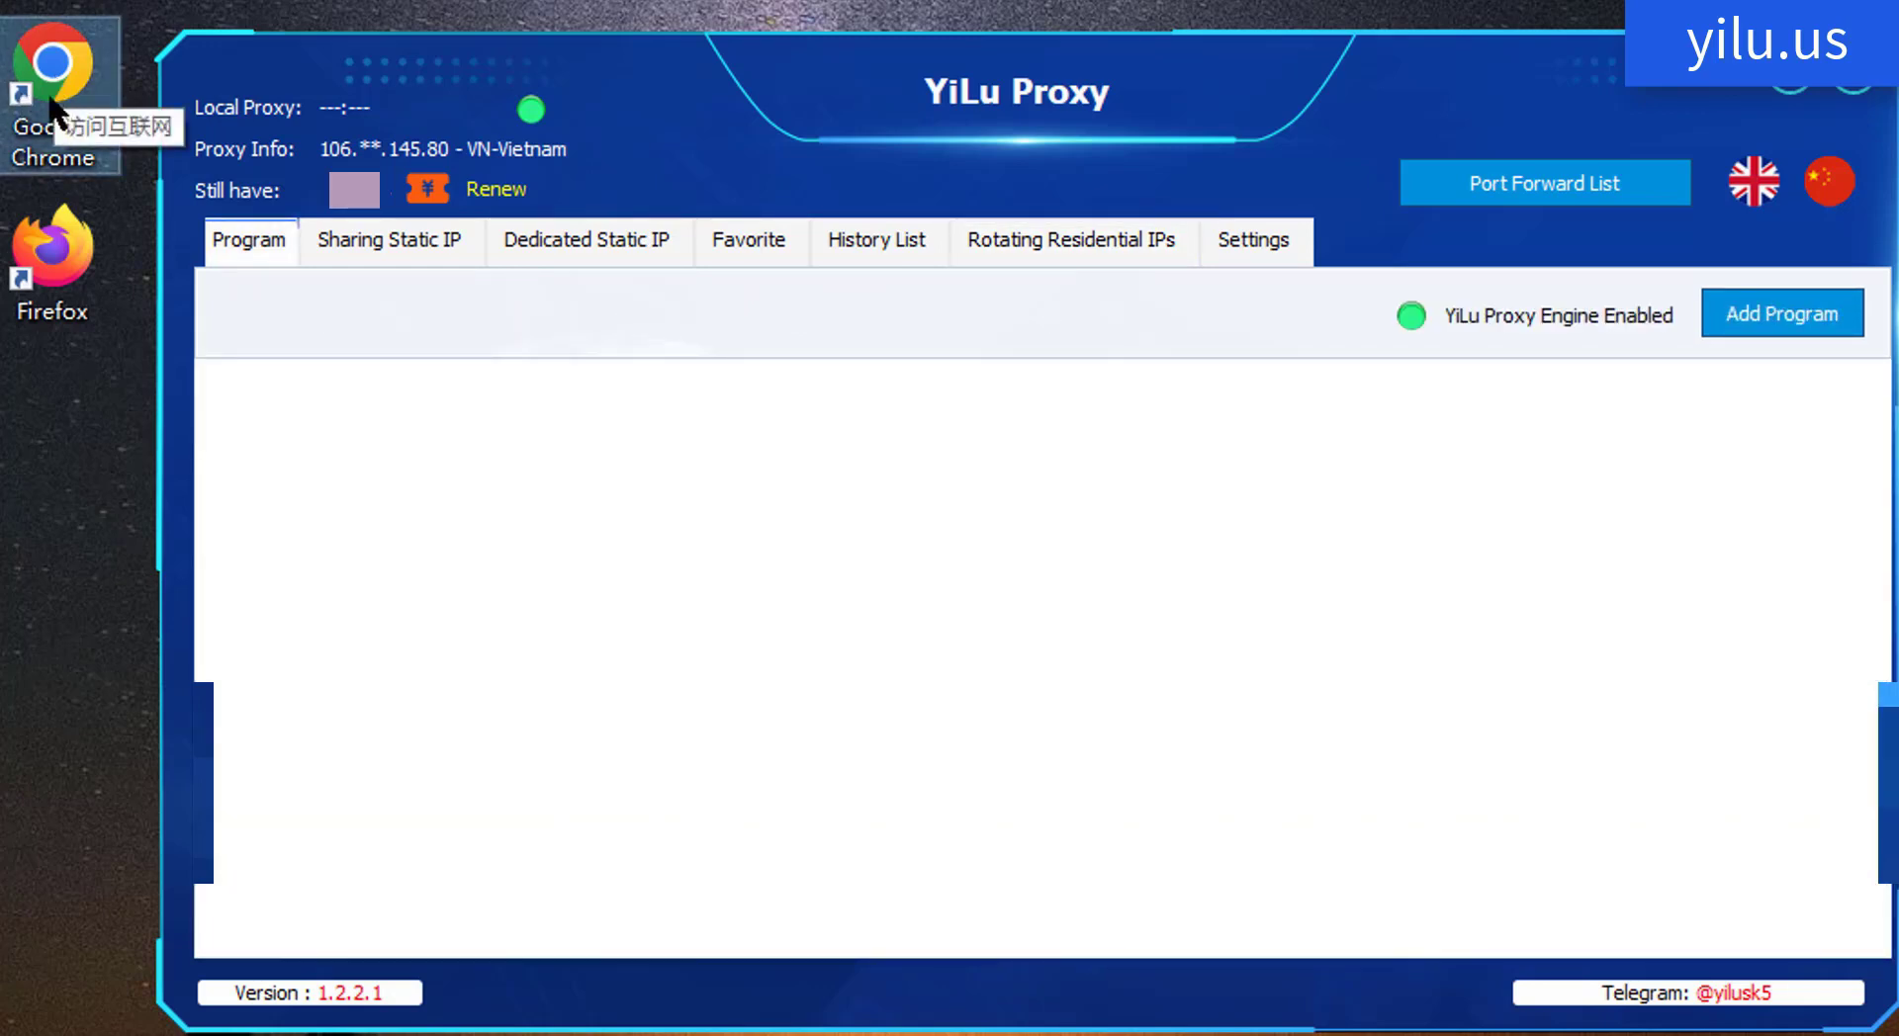
Step: Check in the settings that the proxy rule covers the entire system with all applications
{"action": "left_click", "coordinate": [1249, 241]}
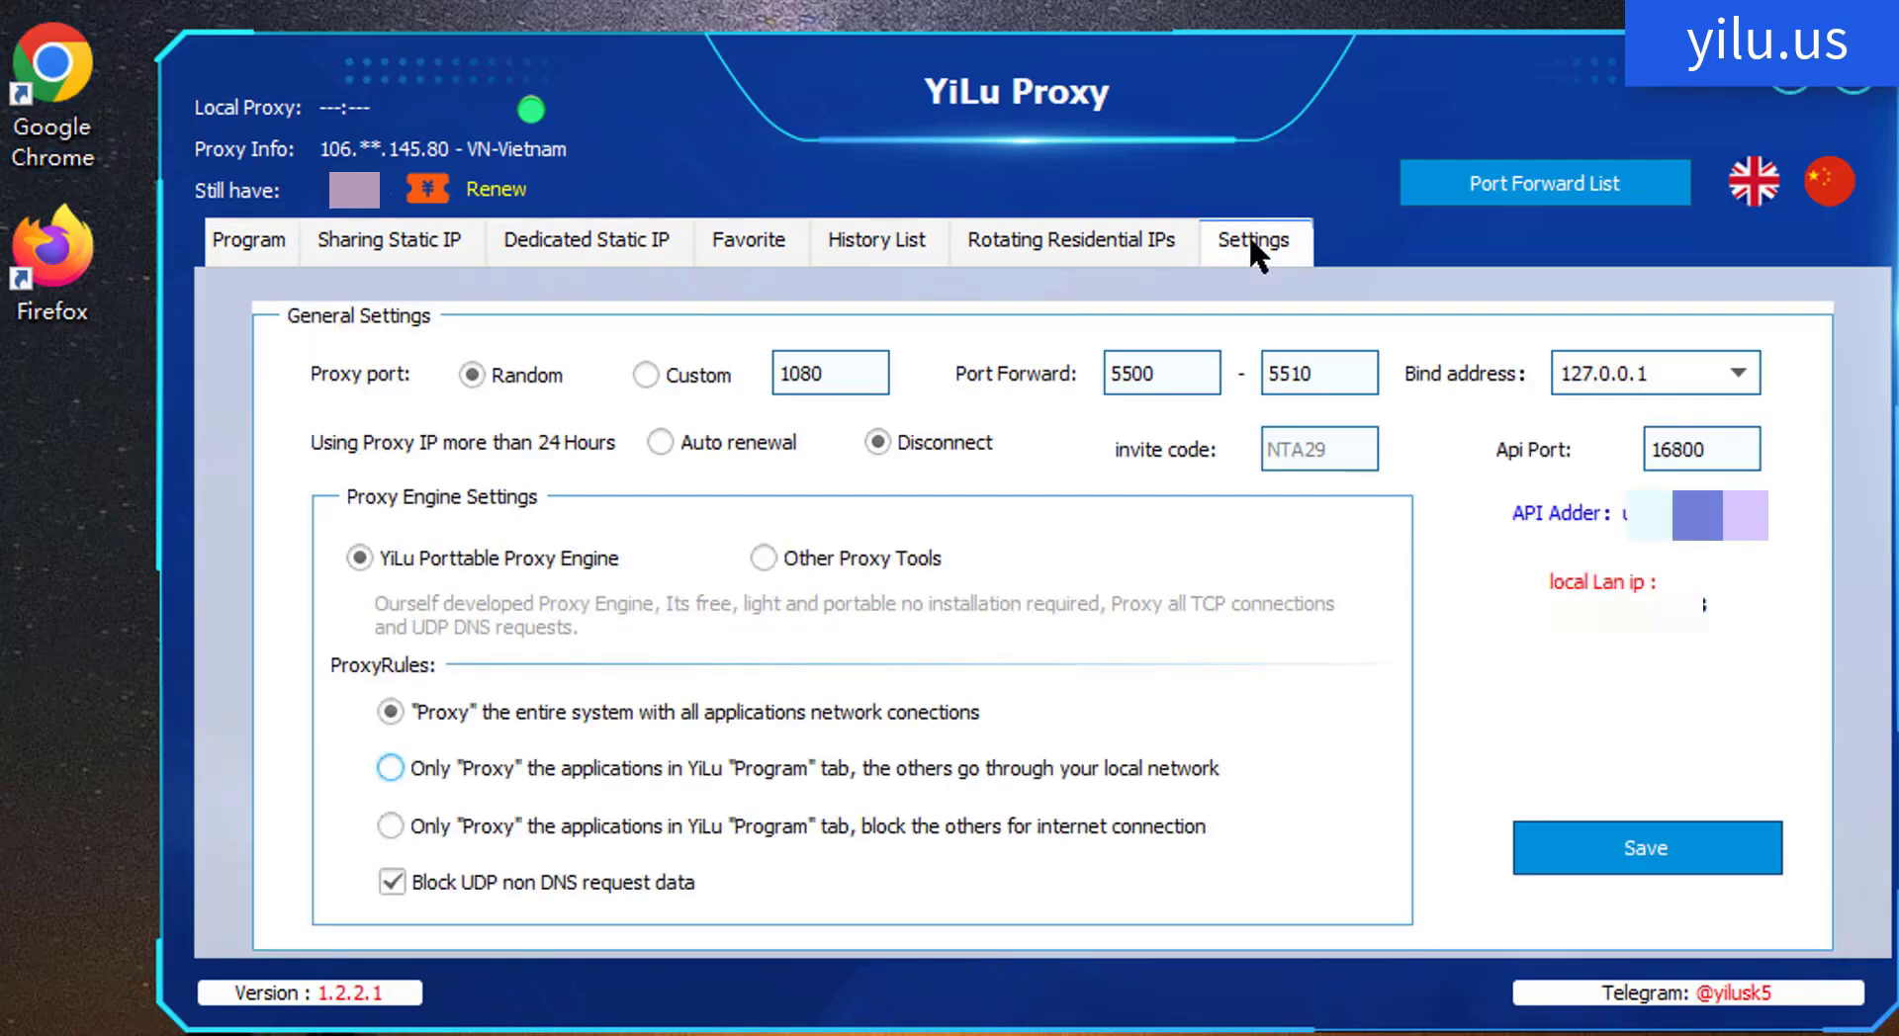
{"action": "key", "text": "Down"}
{"action": "key", "text": "Up"}
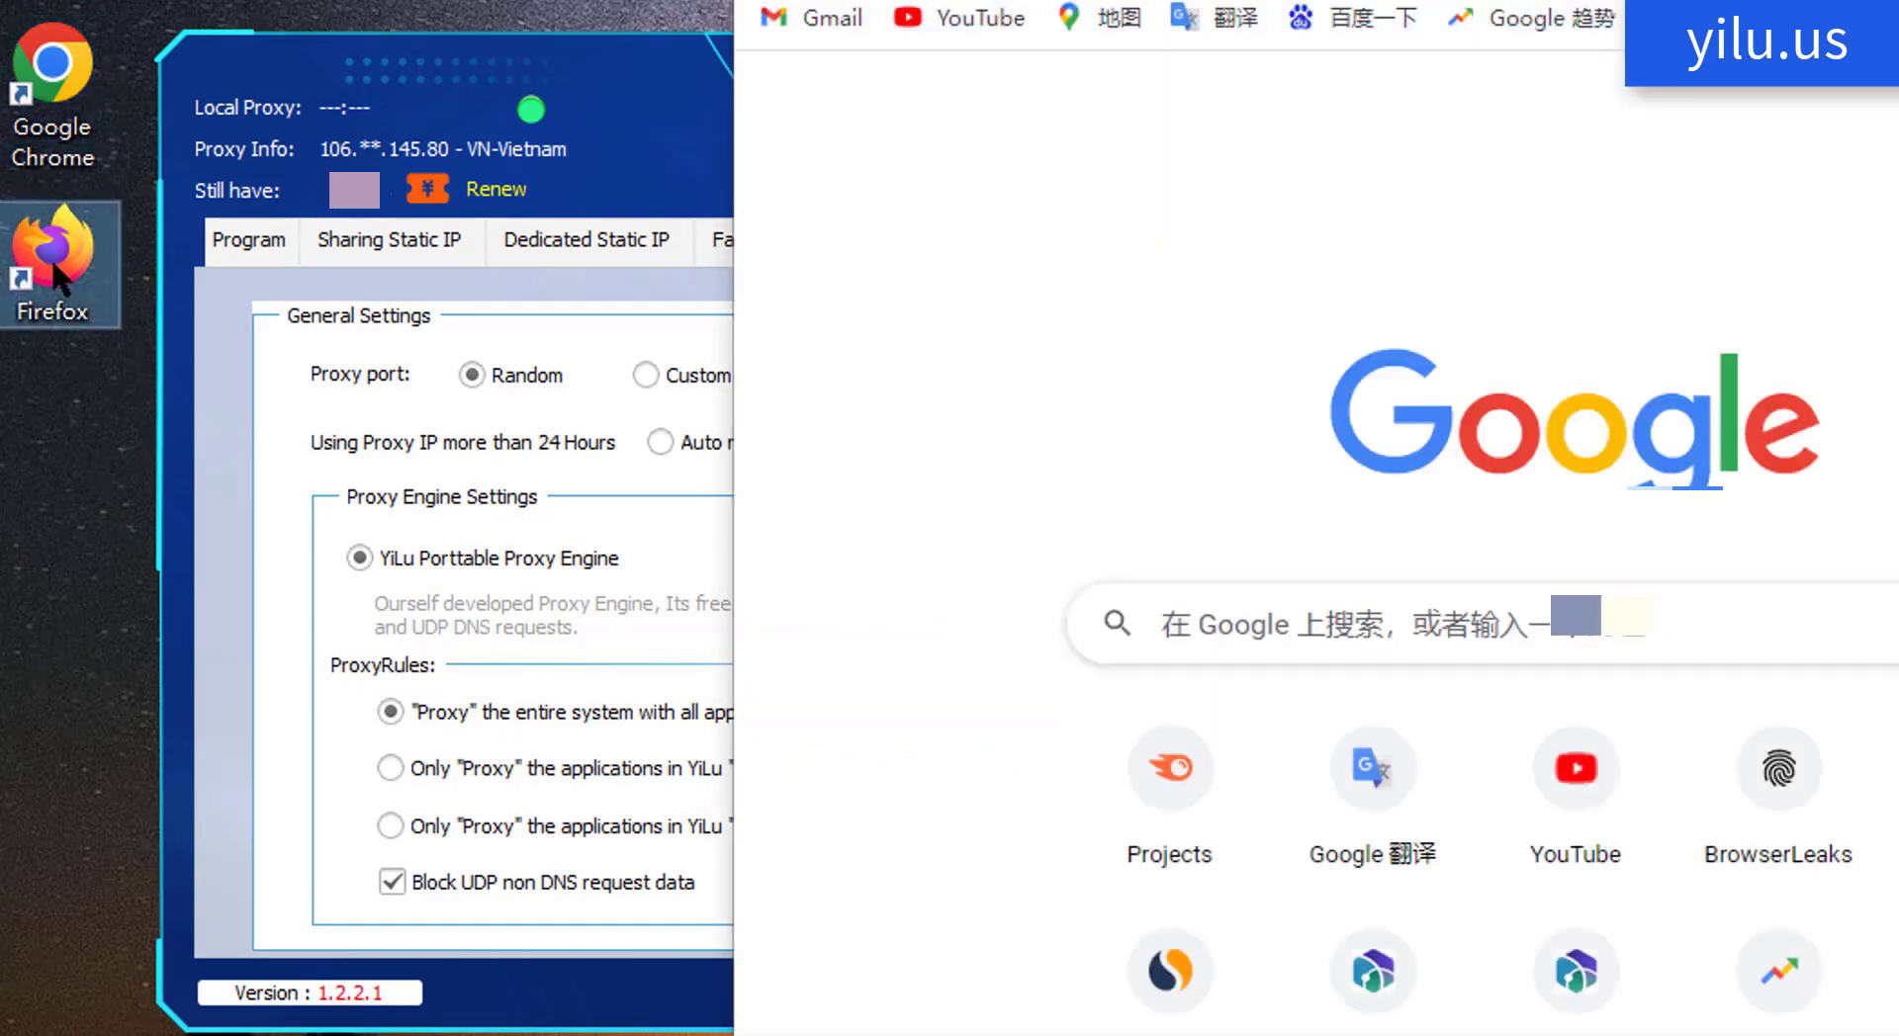
Step: Open Firefox beside Chrome and go to the BrowserLeaks IP Address page in Chrome
{"action": "double_click", "coordinate": [50, 257]}
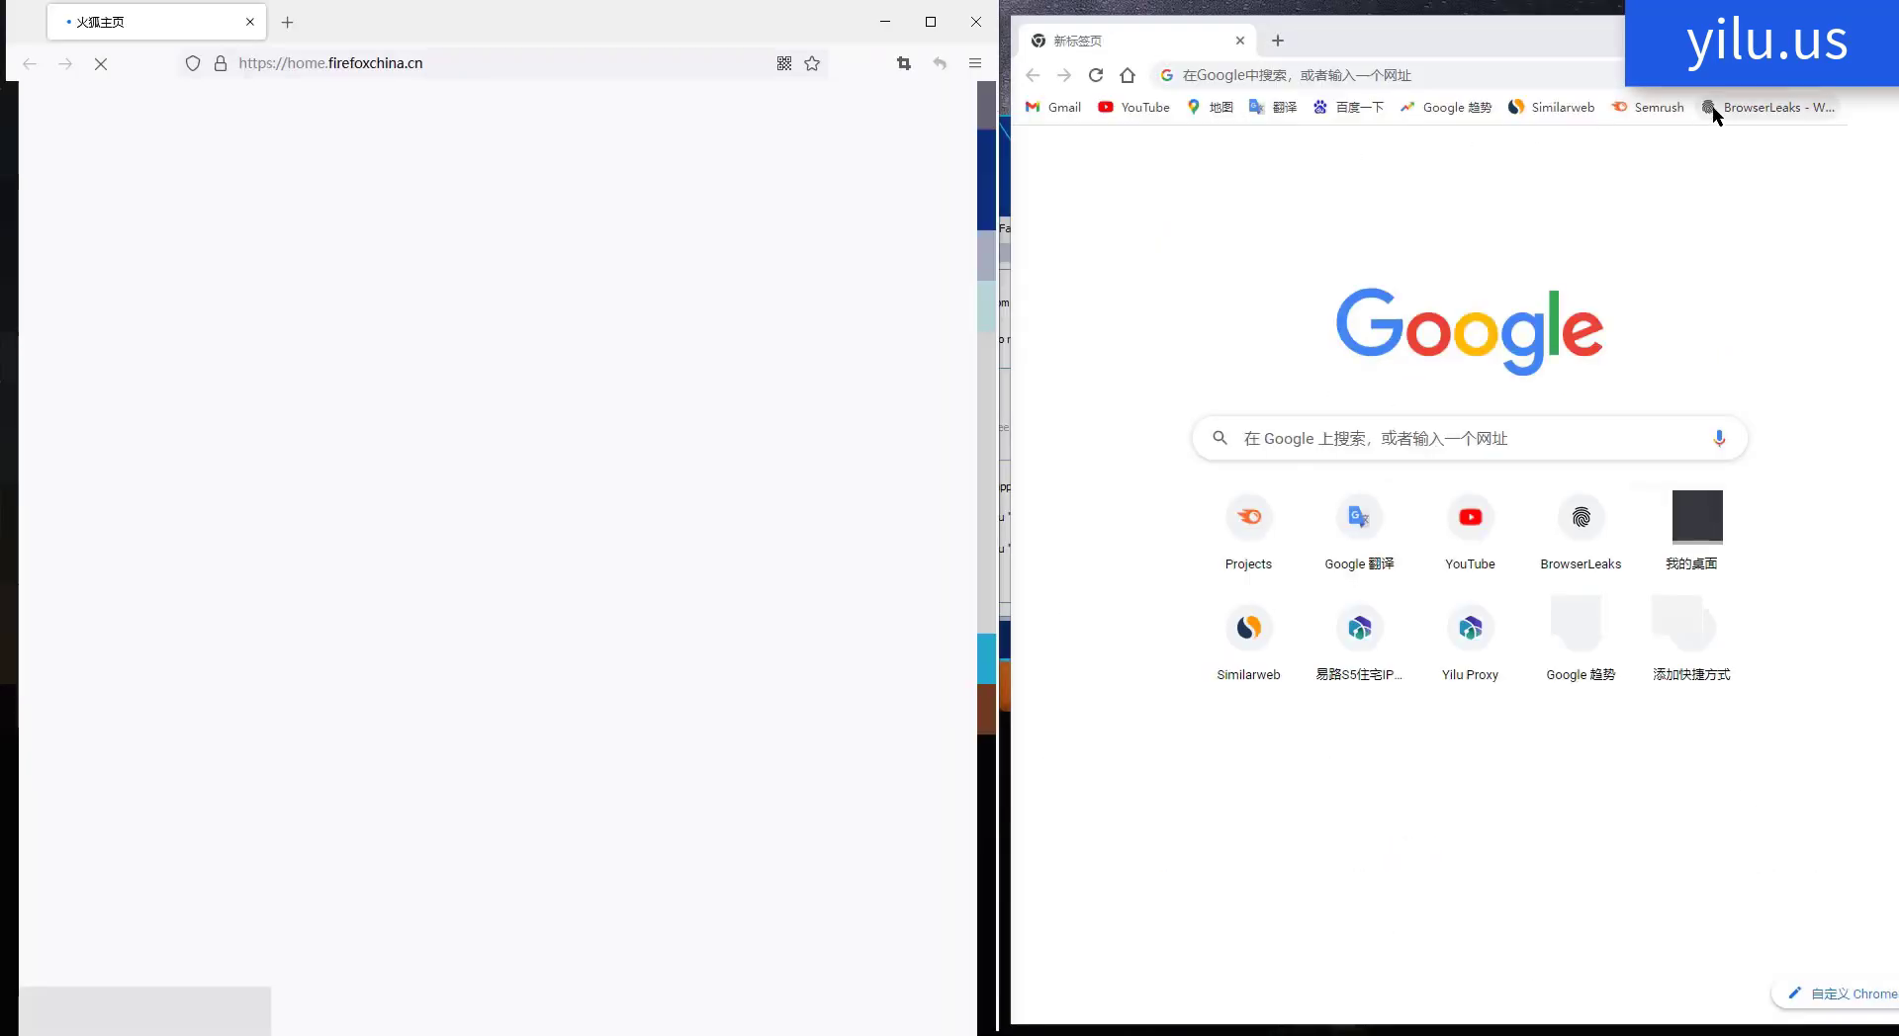
{"action": "left_click", "coordinate": [1716, 107]}
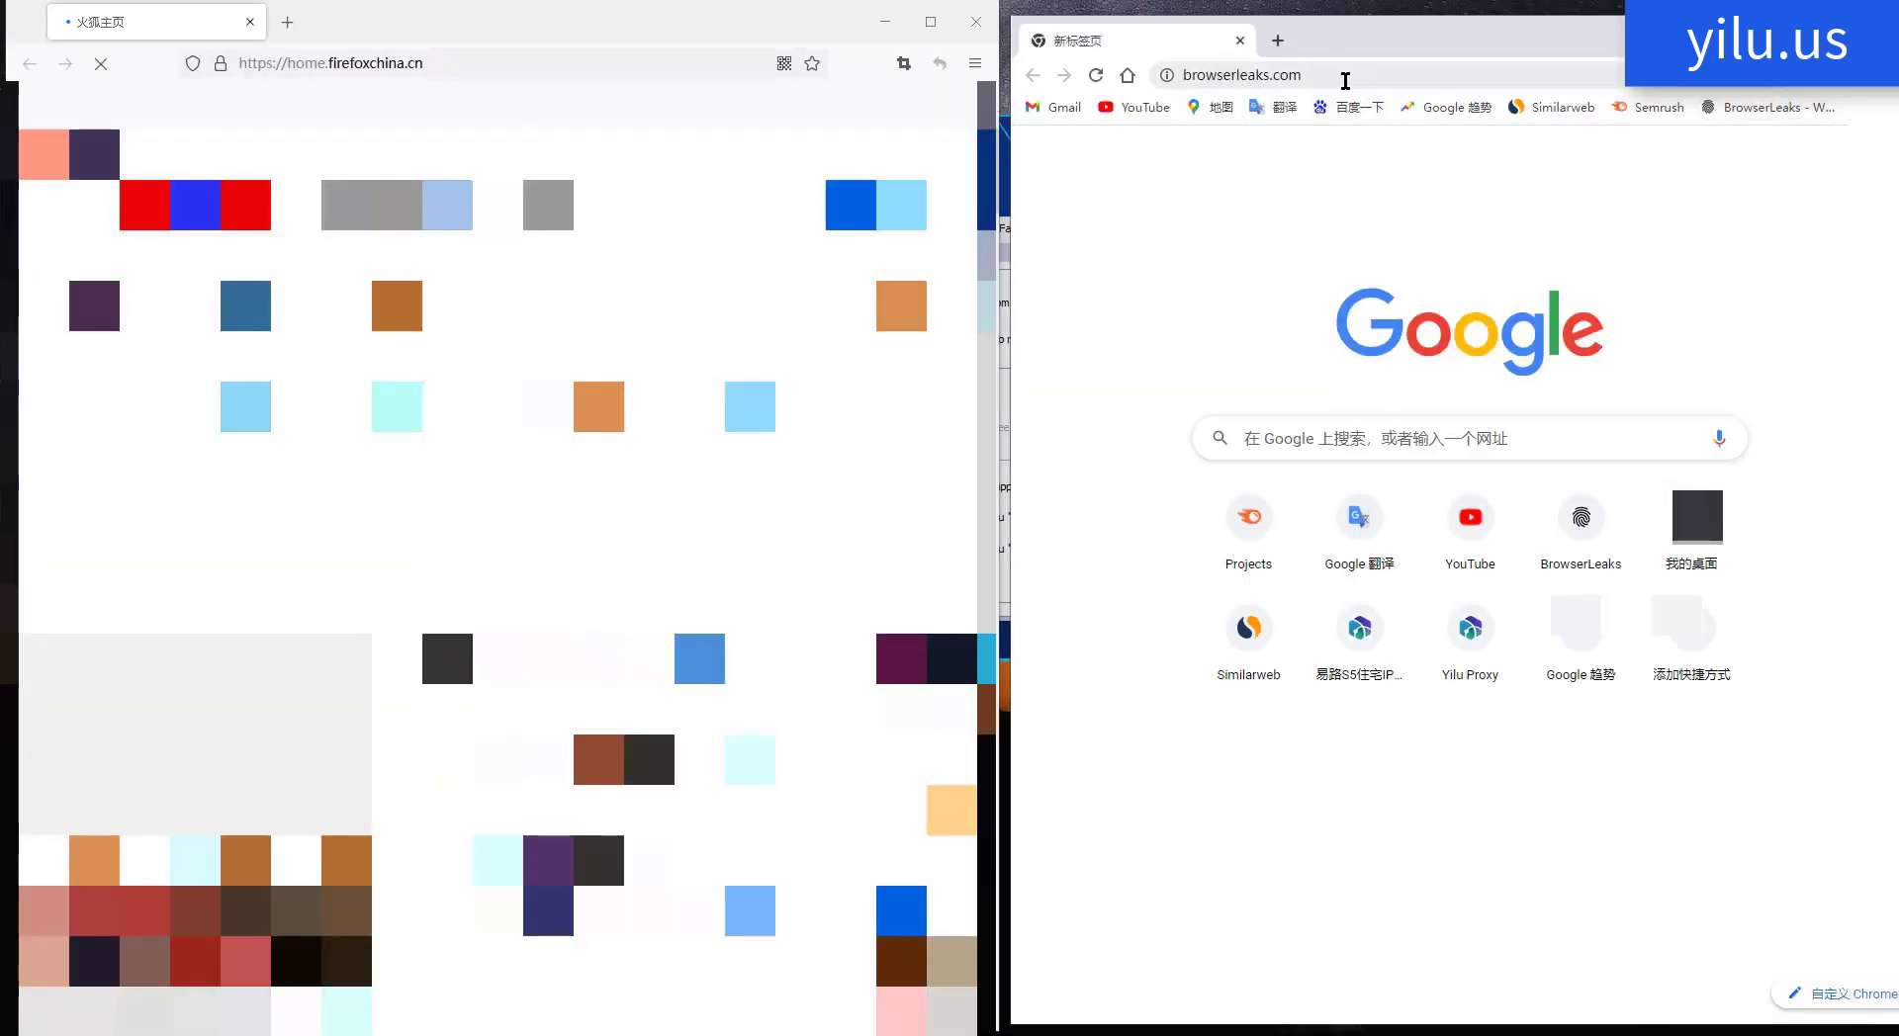
{"action": "left_click", "coordinate": [1177, 505]}
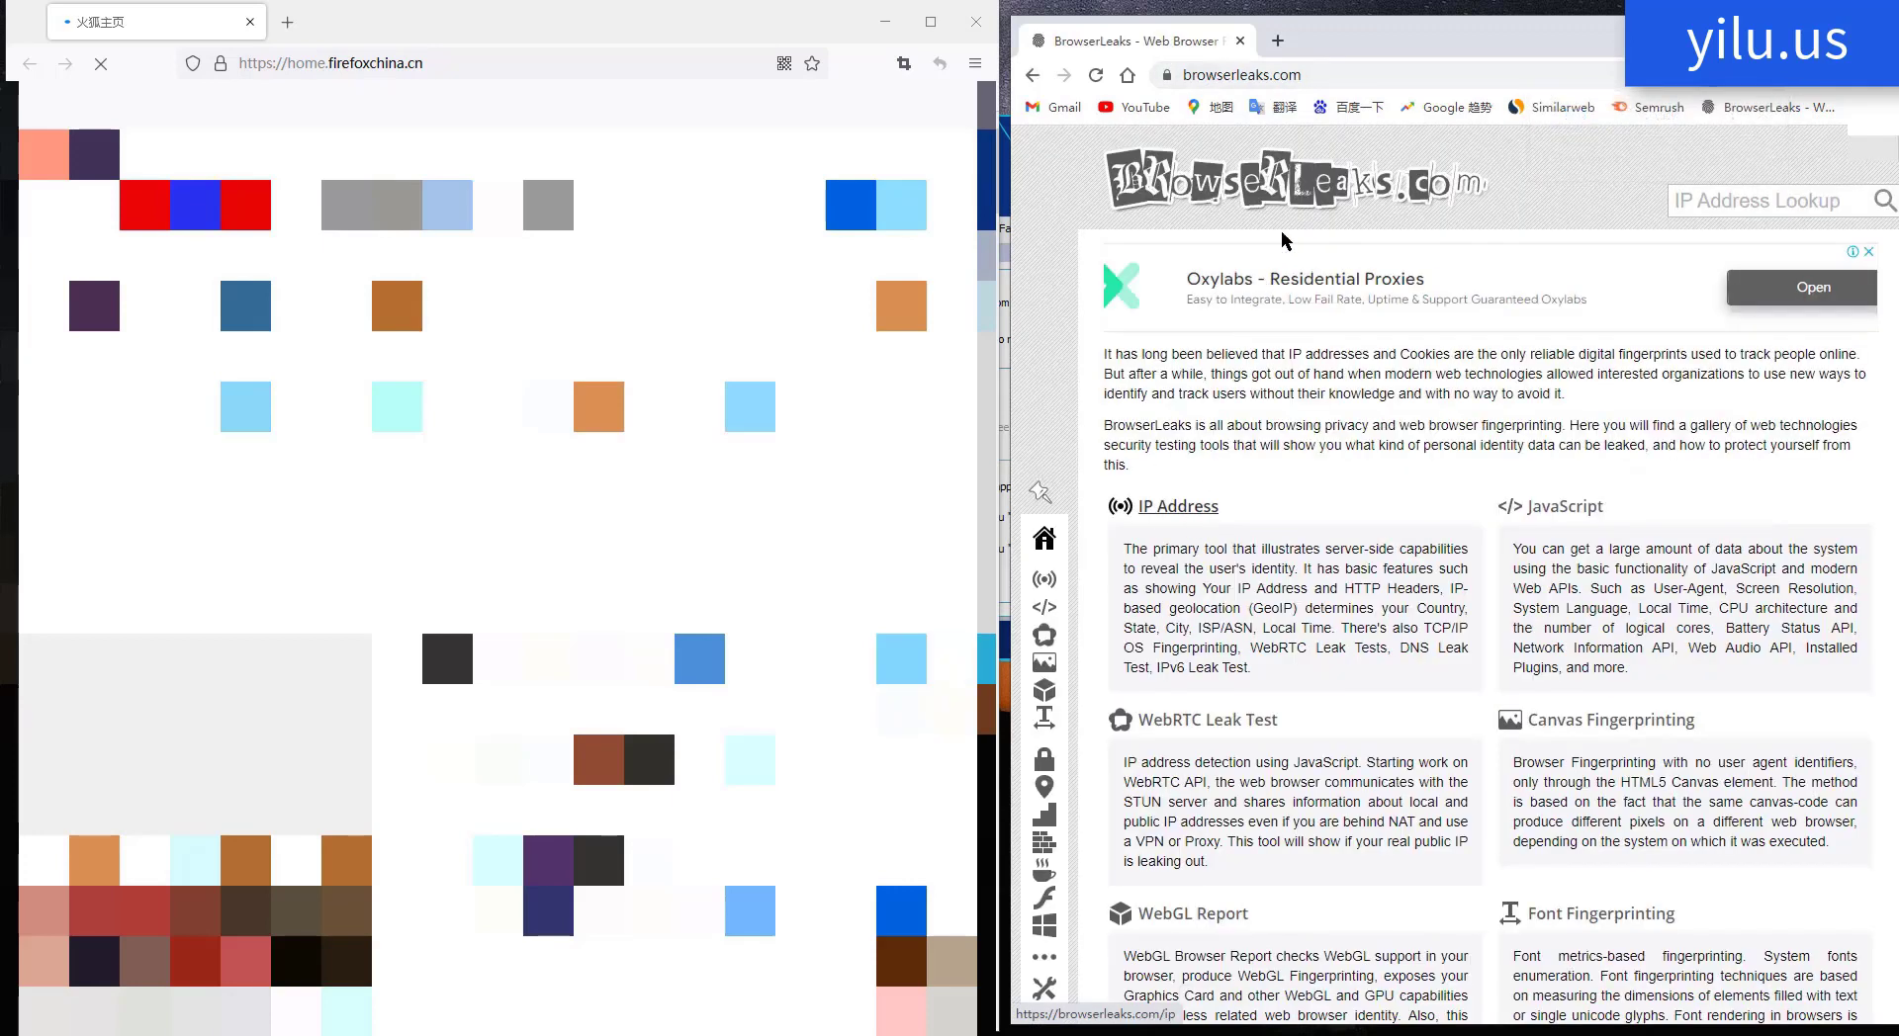
Step: Copy the browserleaks.com/ip address from Chrome and load it in Firefox
{"action": "left_click", "coordinate": [1321, 76]}
{"action": "key", "text": "ctrl+c"}
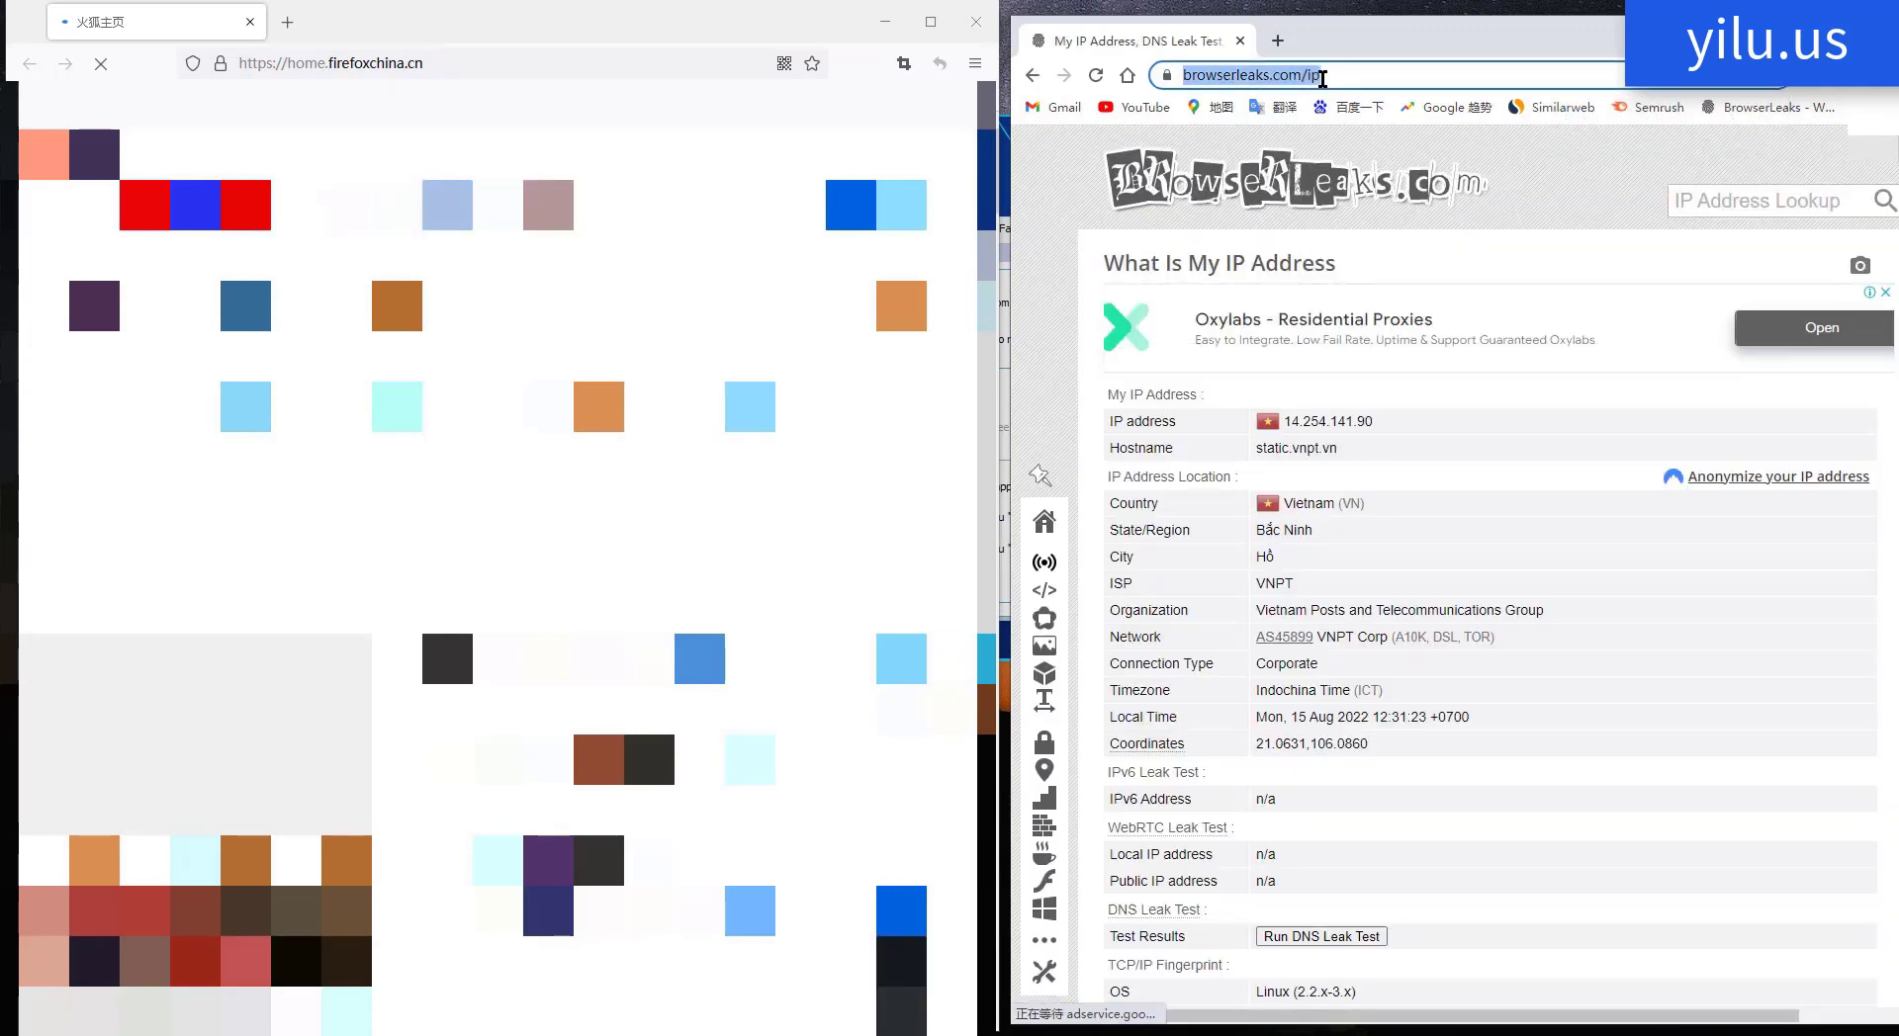
{"action": "left_click", "coordinate": [284, 63]}
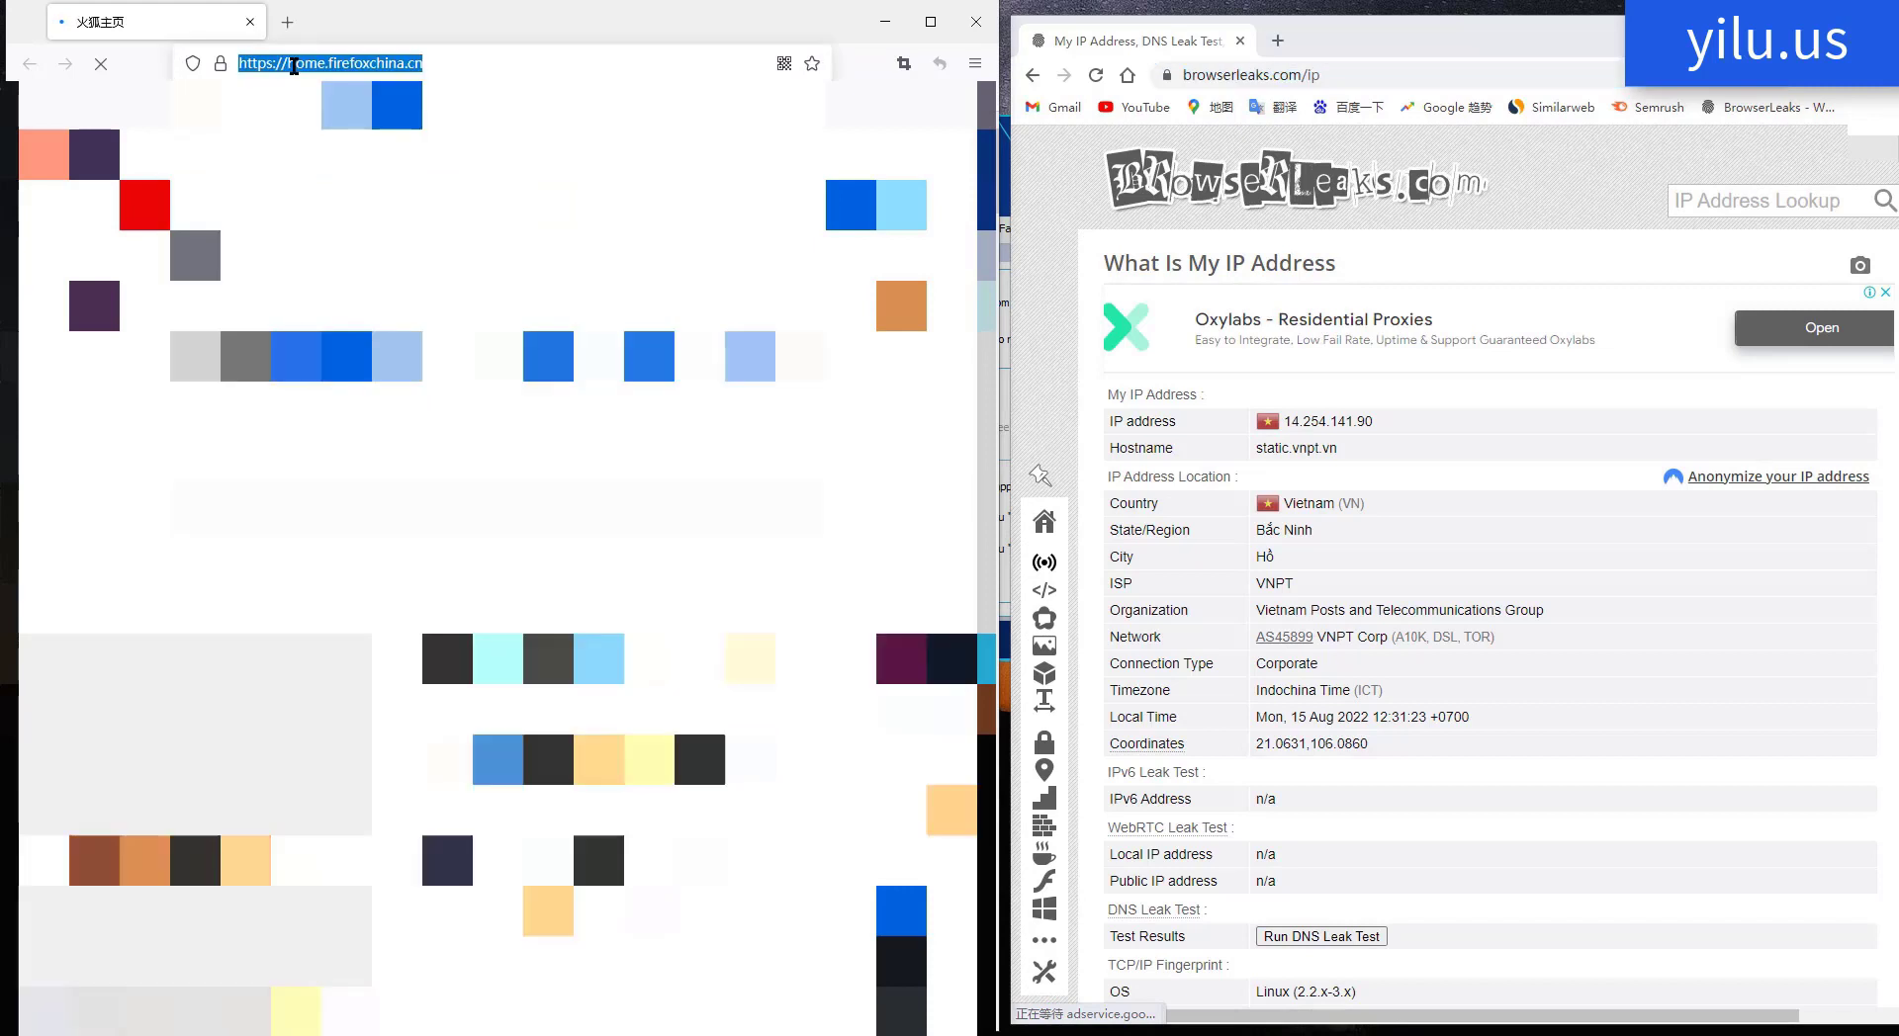
{"action": "key", "text": "ctrl+v"}
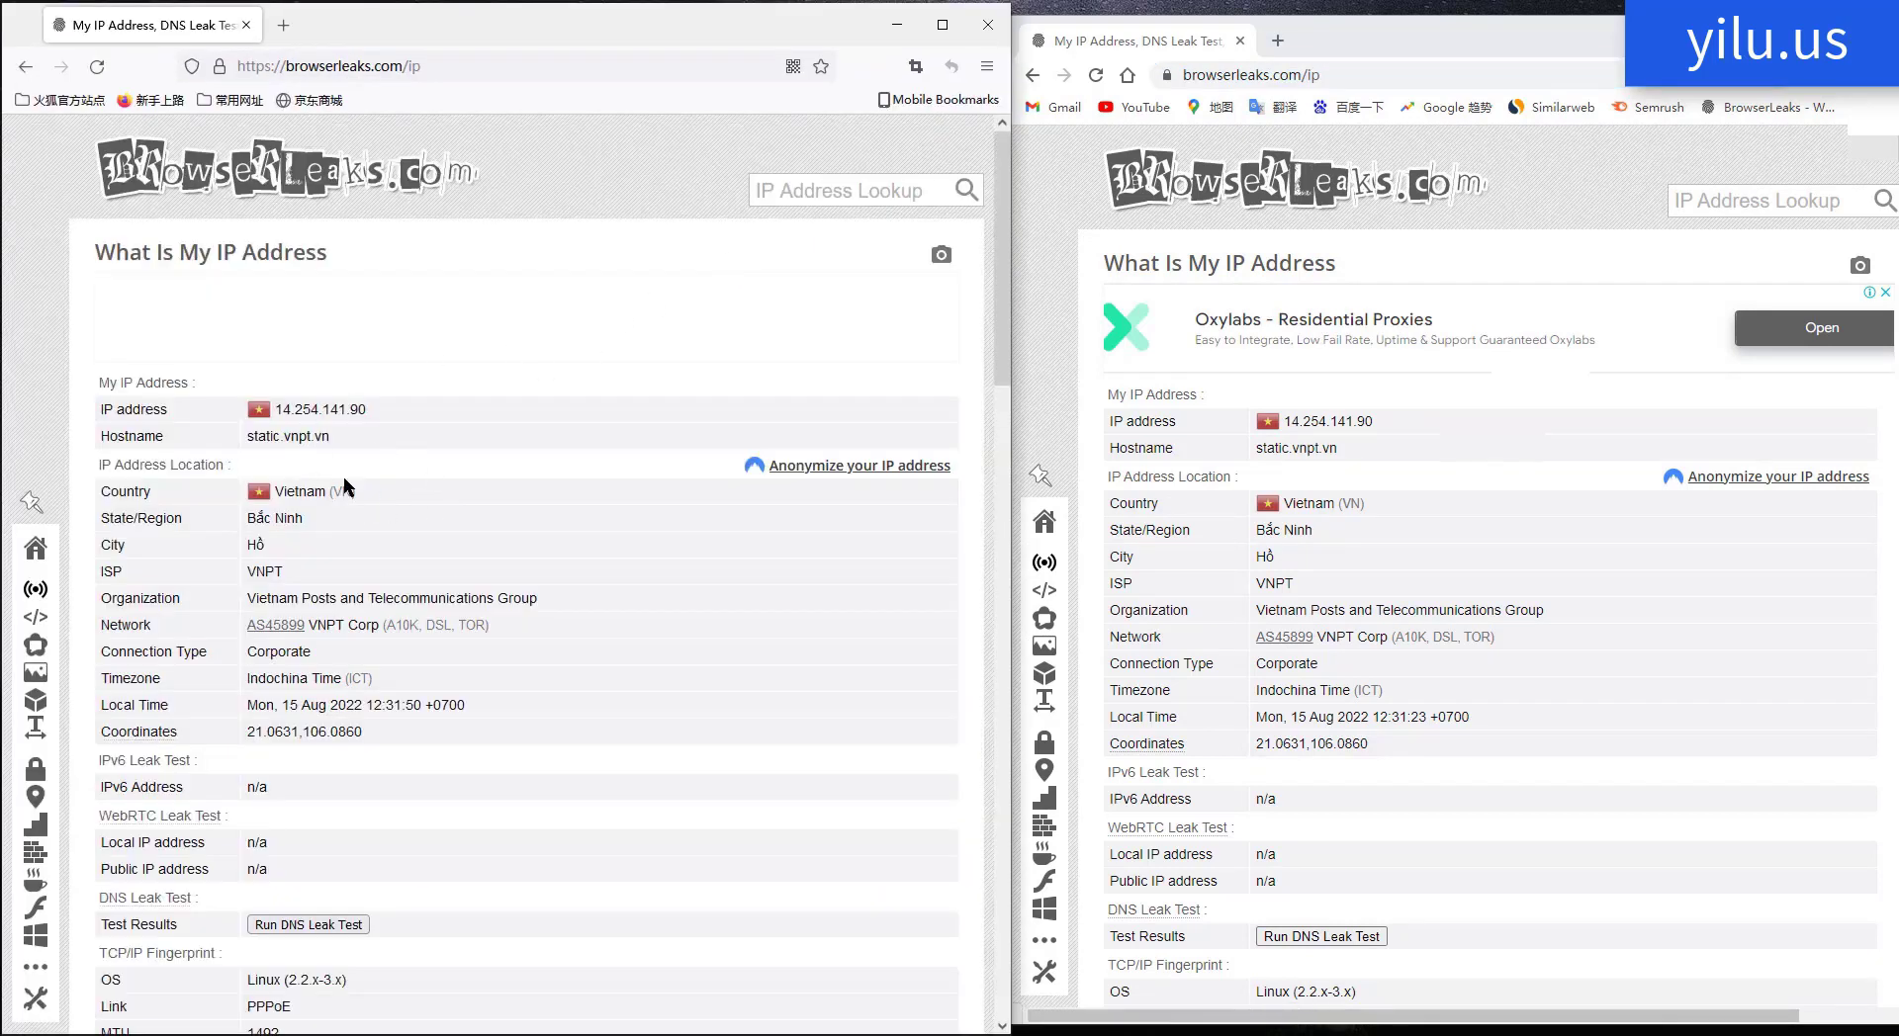
{"action": "left_click", "coordinate": [459, 74]}
{"action": "left_click", "coordinate": [1424, 76]}
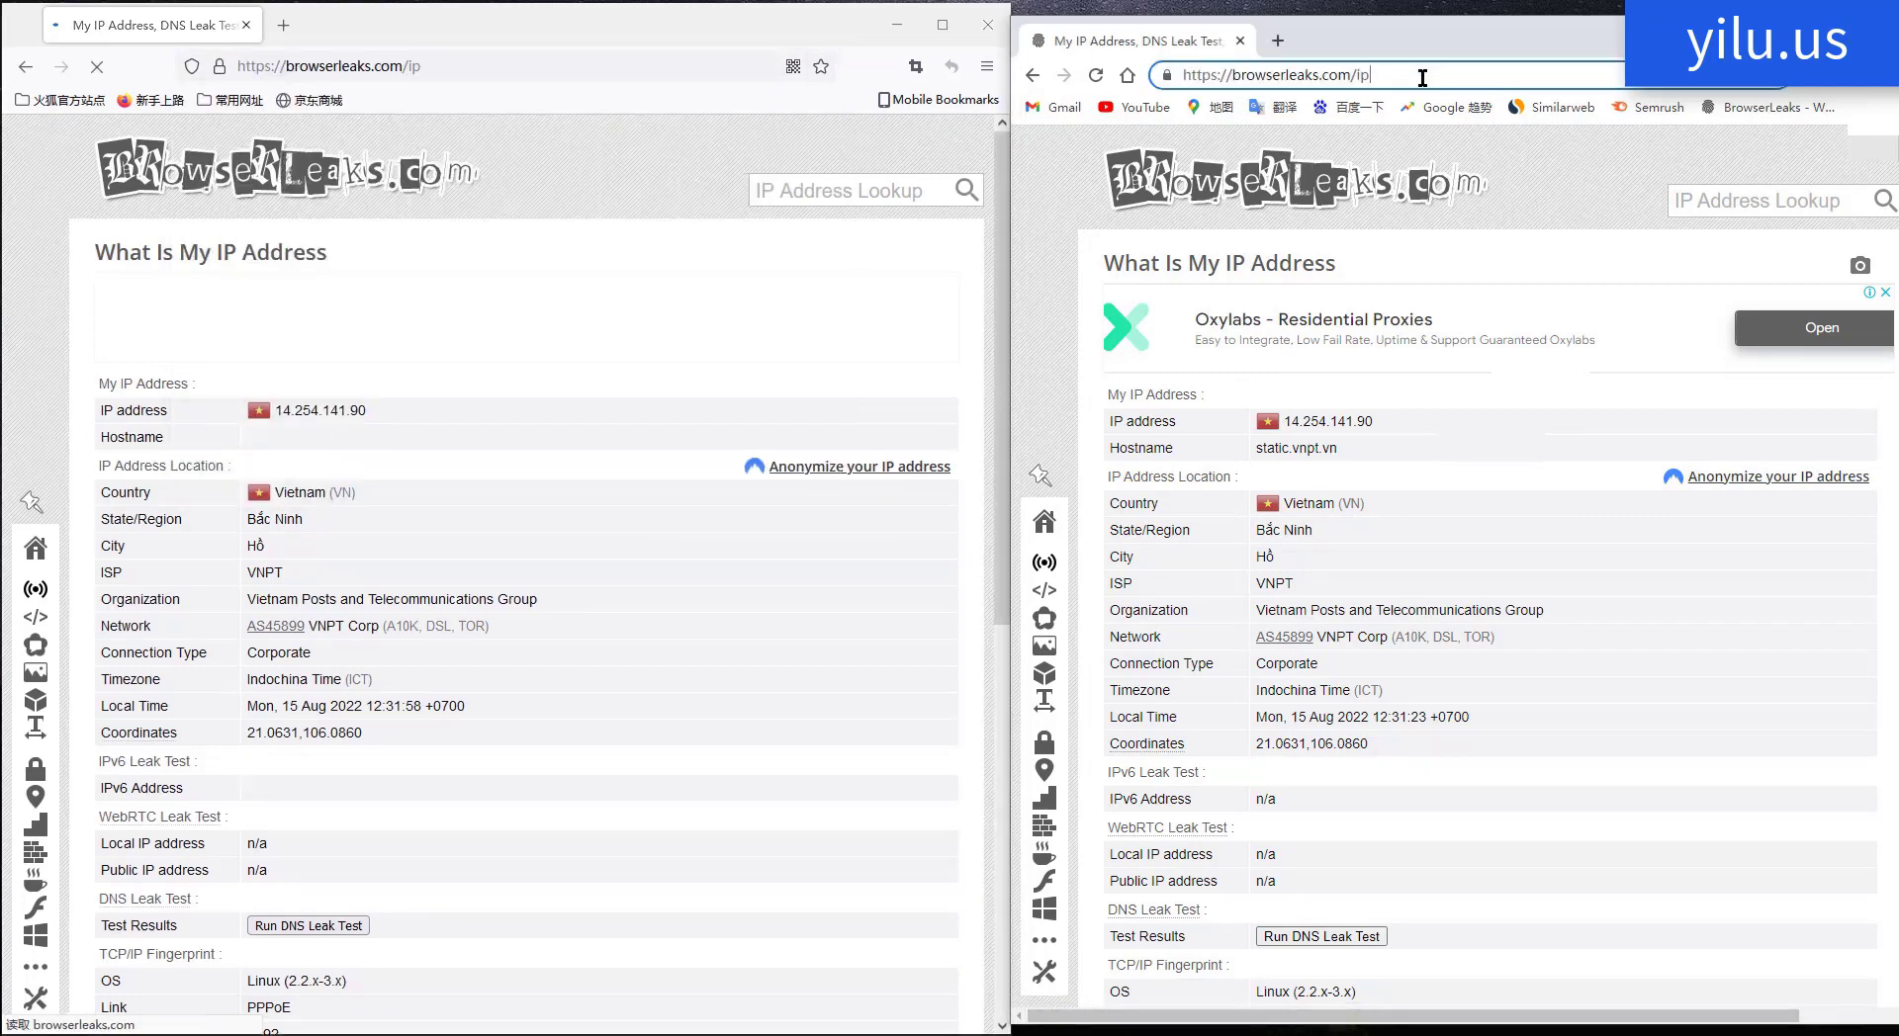
{"action": "key", "text": "Return"}
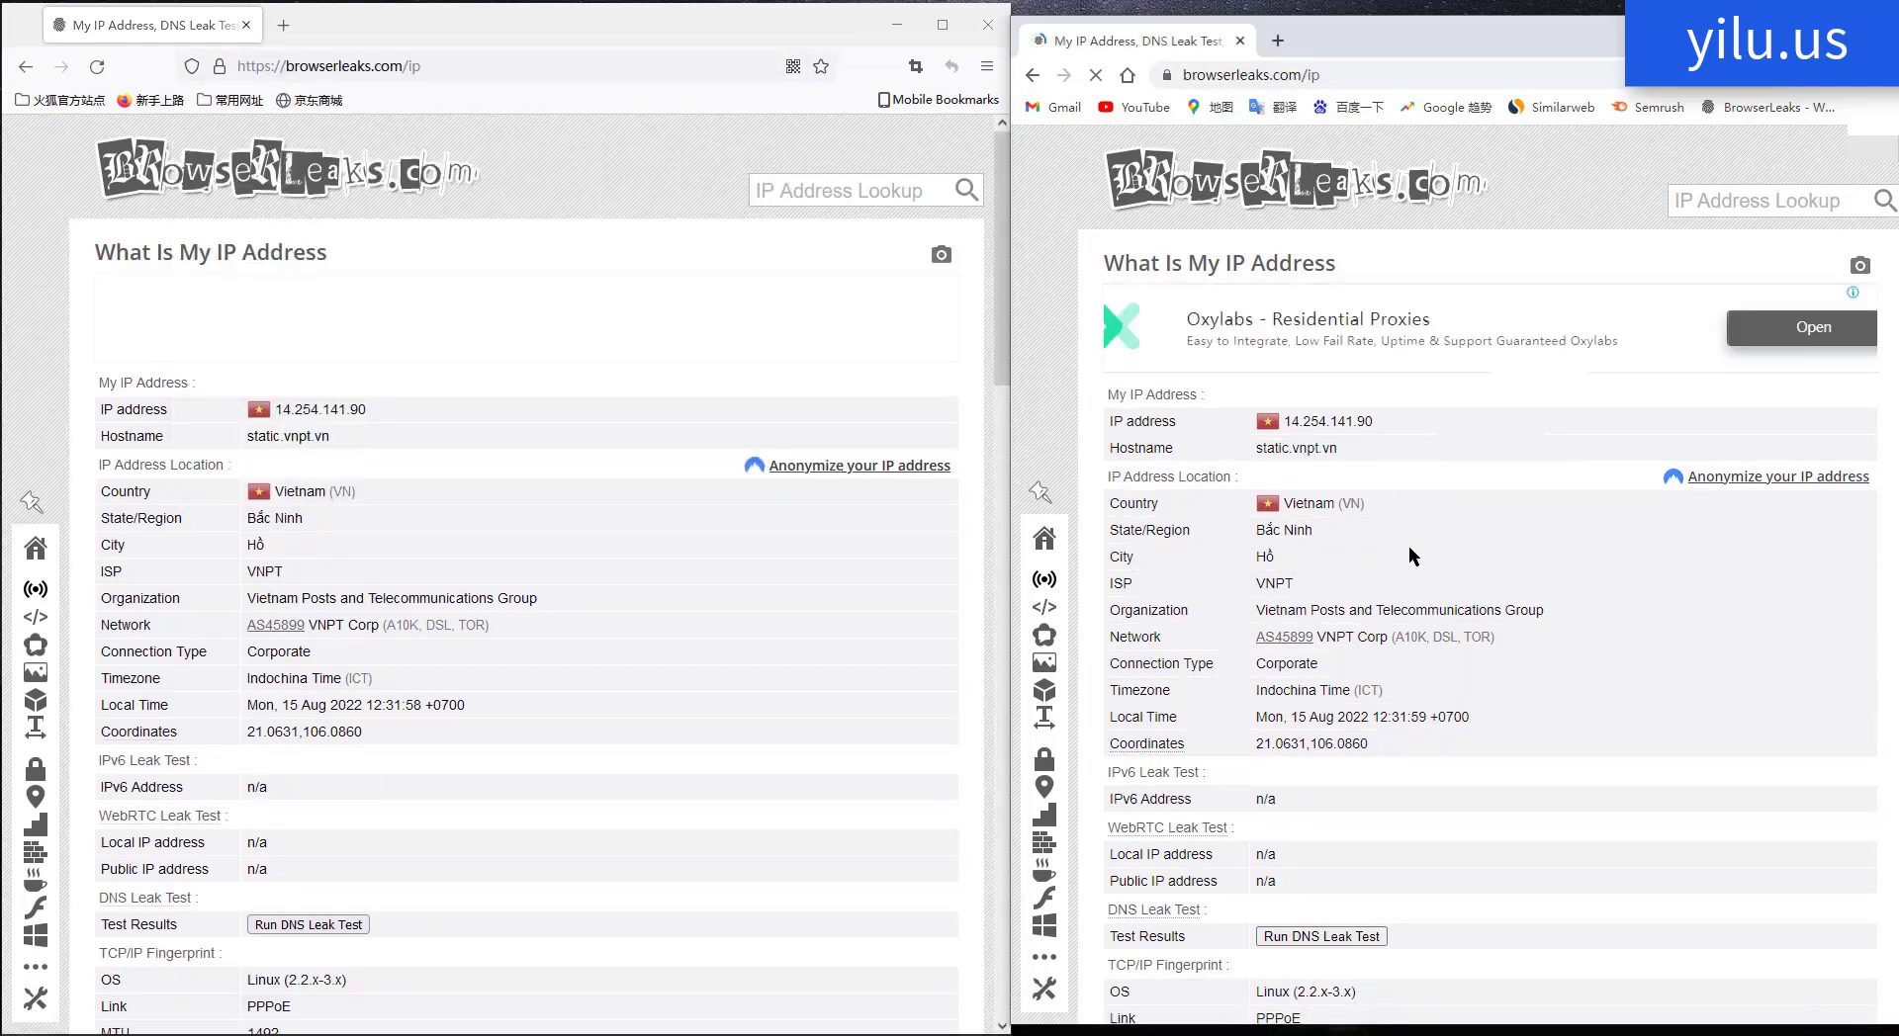
Step: Switch to YiLu Proxy and detect the real IP of the second Hoa Vang, Vietnam proxy in the rotating residential IPs list
{"action": "key", "text": "alt+Tab"}
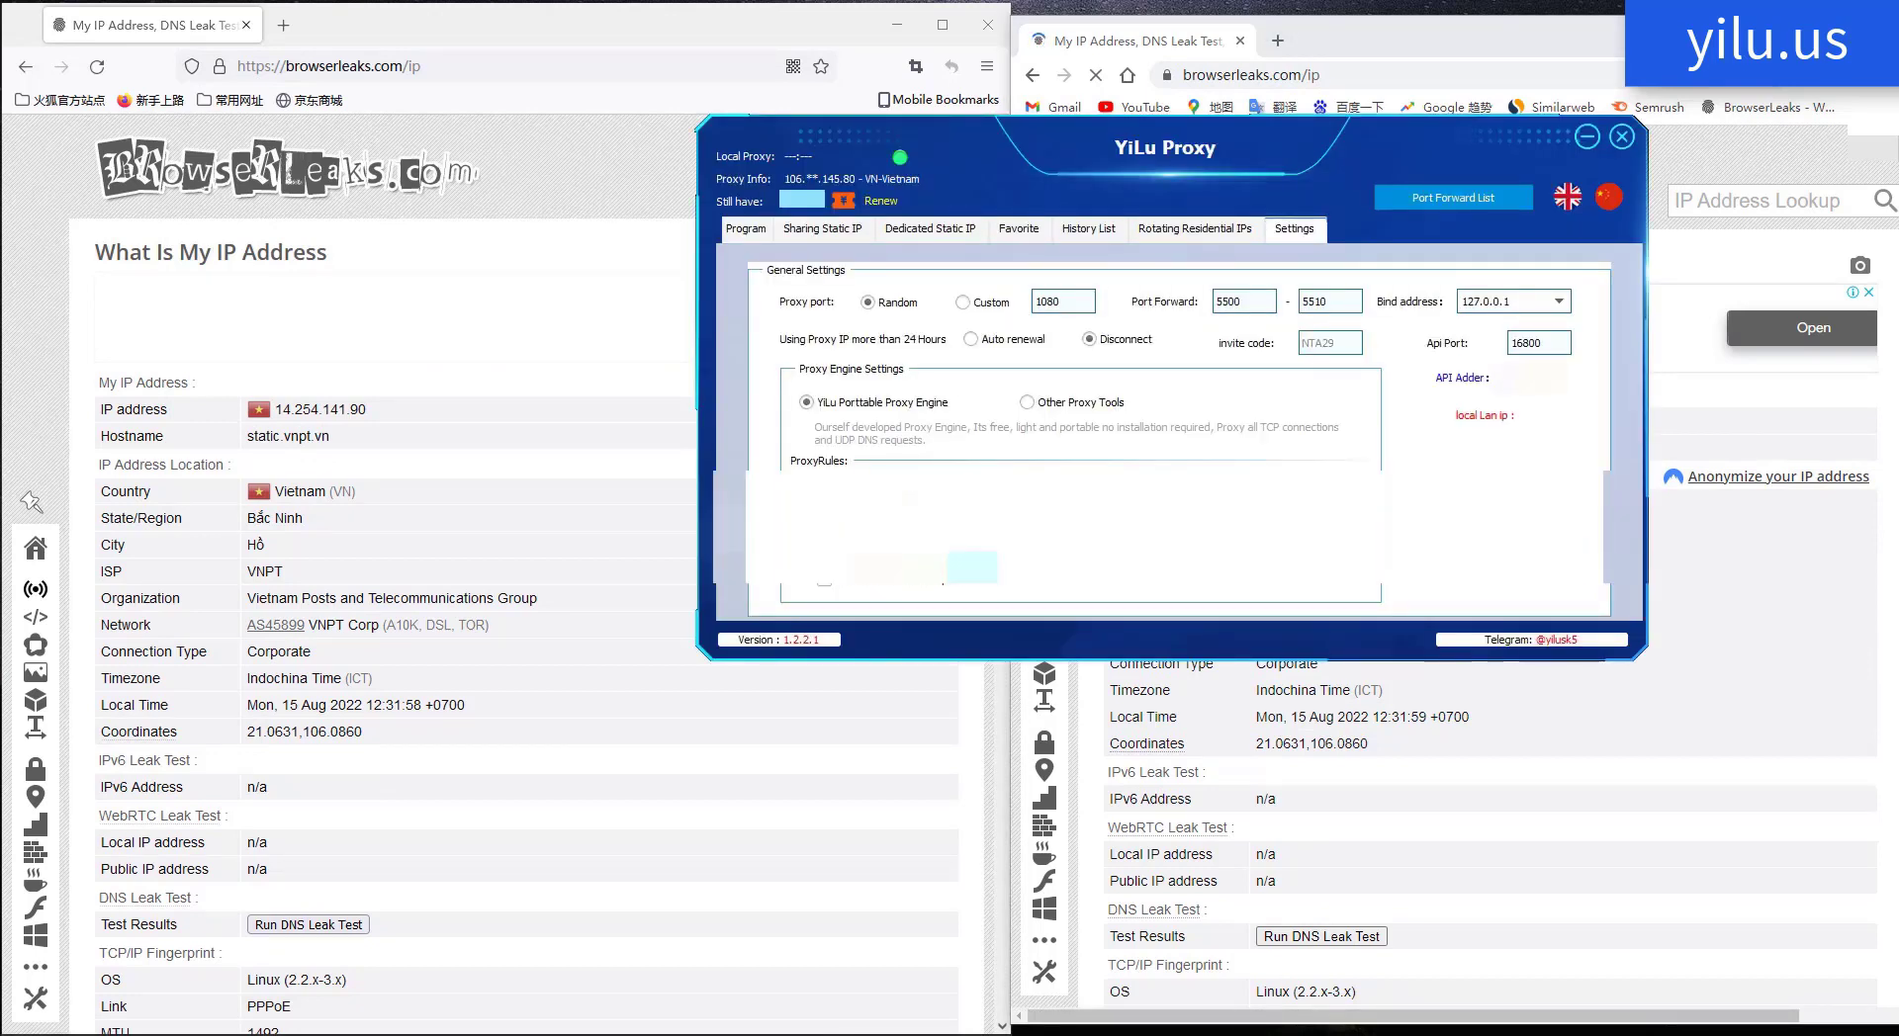
{"action": "left_click", "coordinate": [1194, 228]}
{"action": "right_click", "coordinate": [972, 384]}
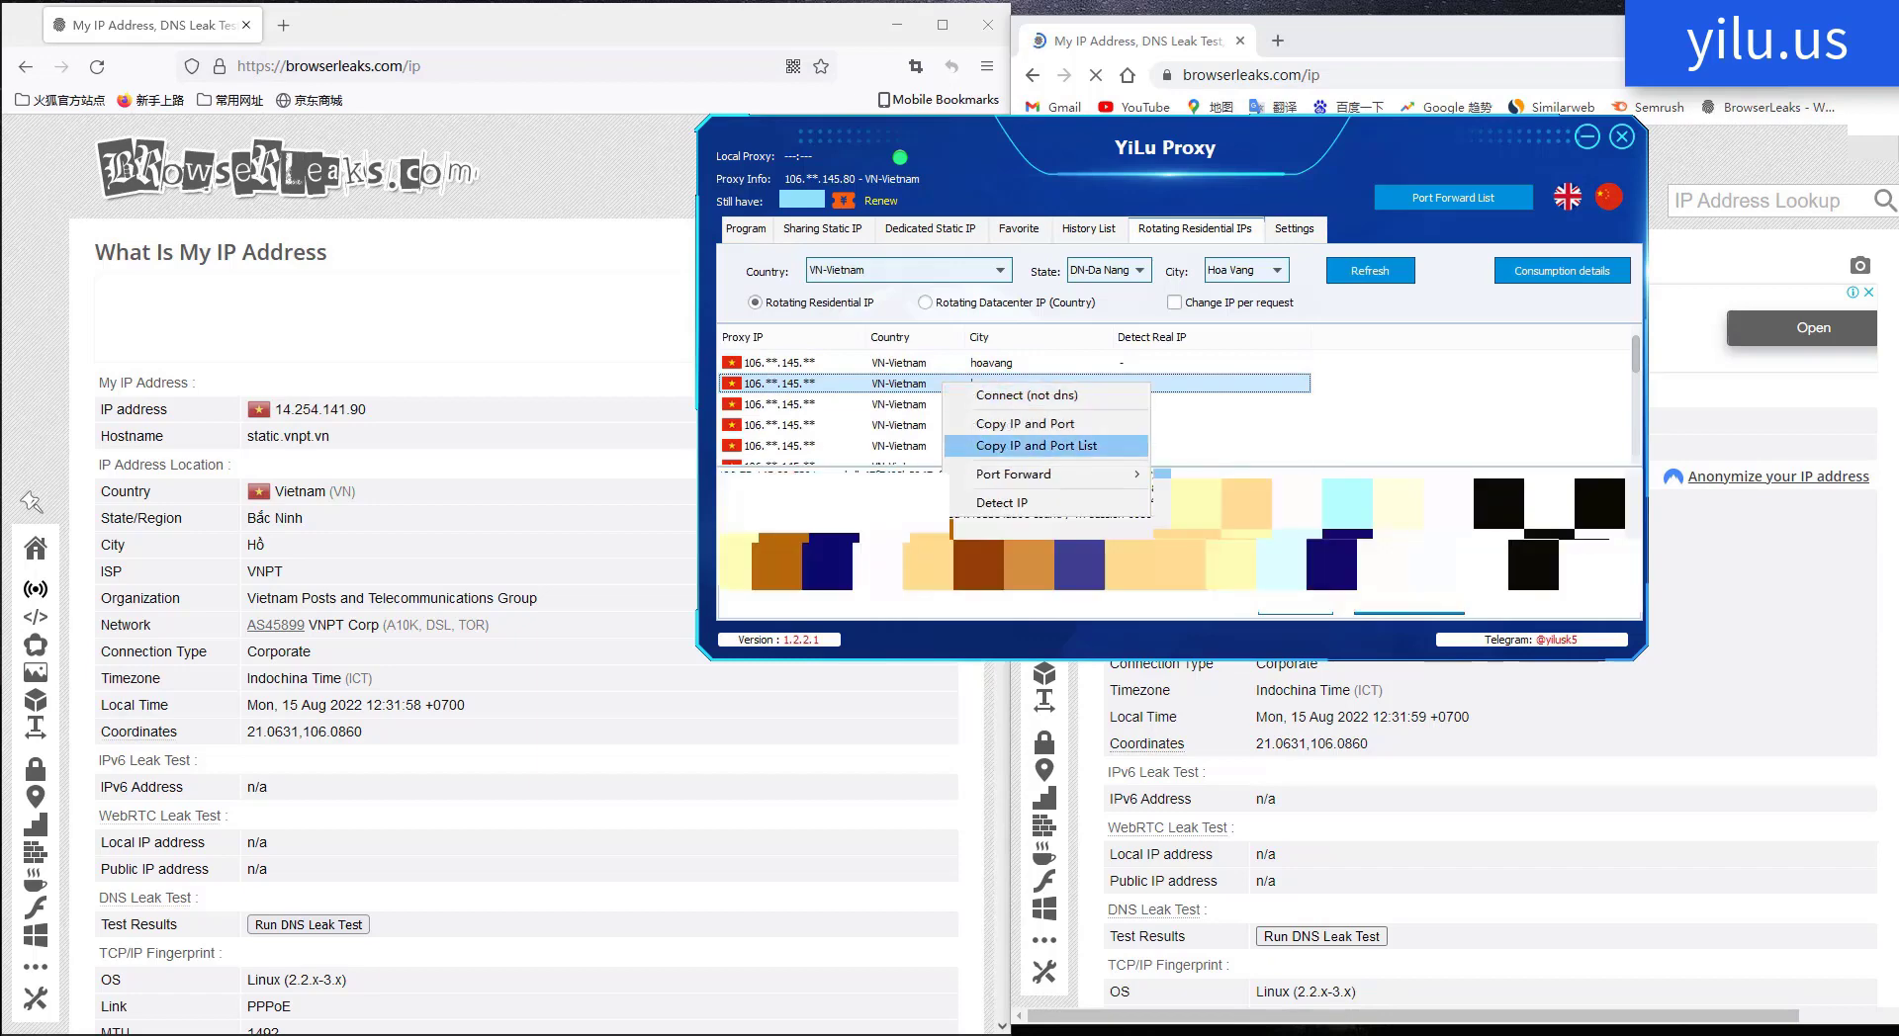
{"action": "left_click", "coordinate": [998, 500]}
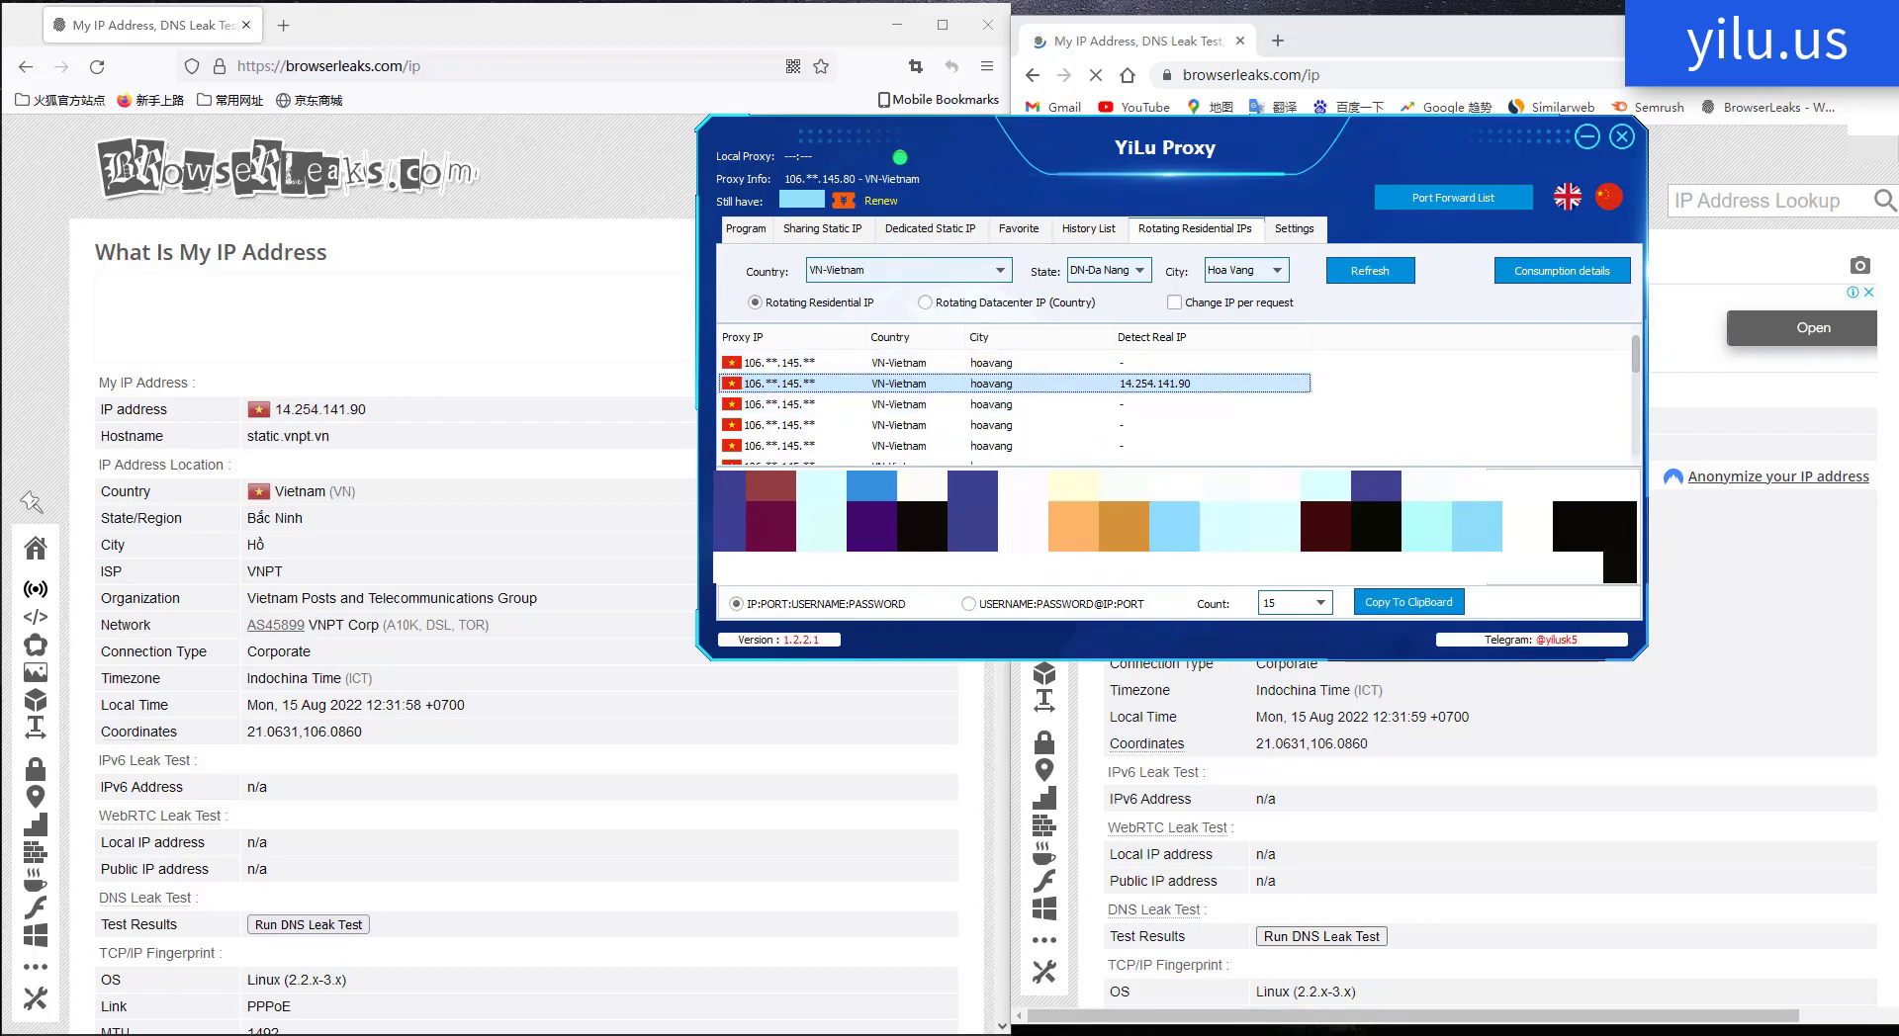
Step: Compare the detected real IP in YiLu Proxy with the IP address on the BrowserLeaks pages in Firefox and Chrome
{"action": "left_click", "coordinate": [447, 298]}
{"action": "left_click", "coordinate": [1710, 415]}
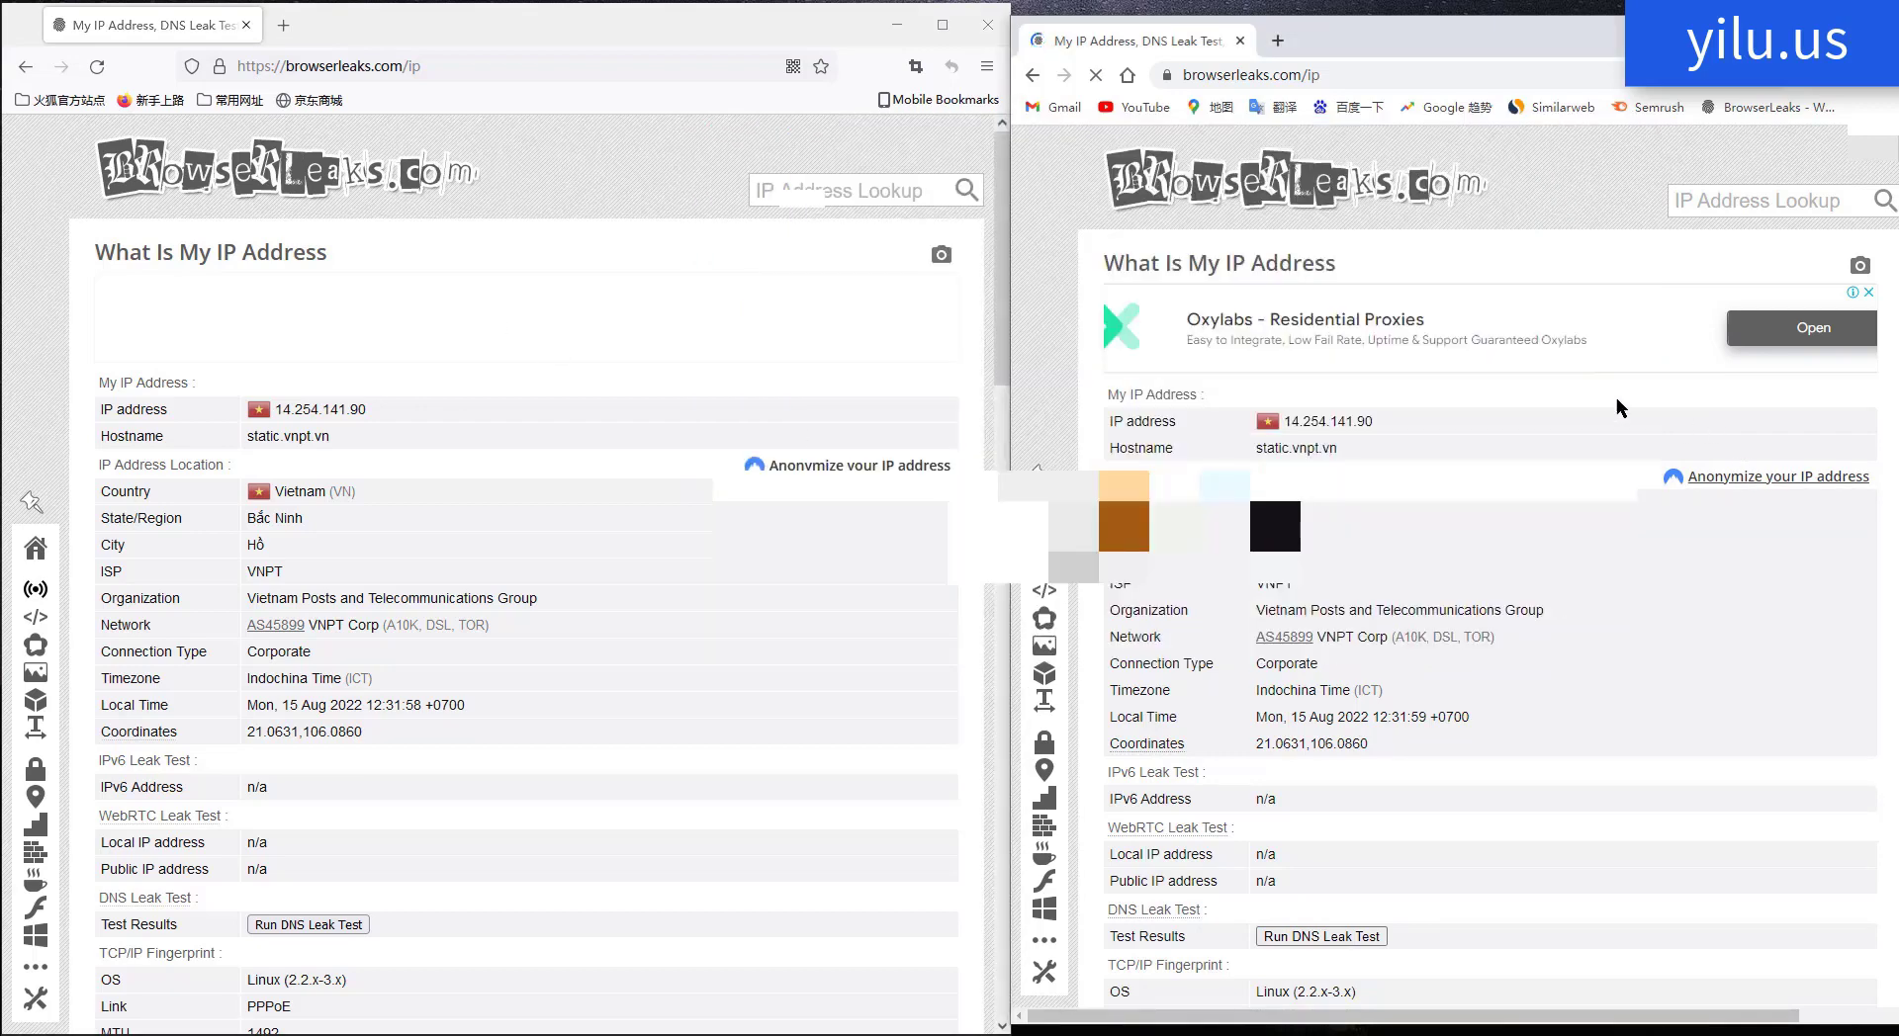
{"action": "key", "text": "alt+Tab"}
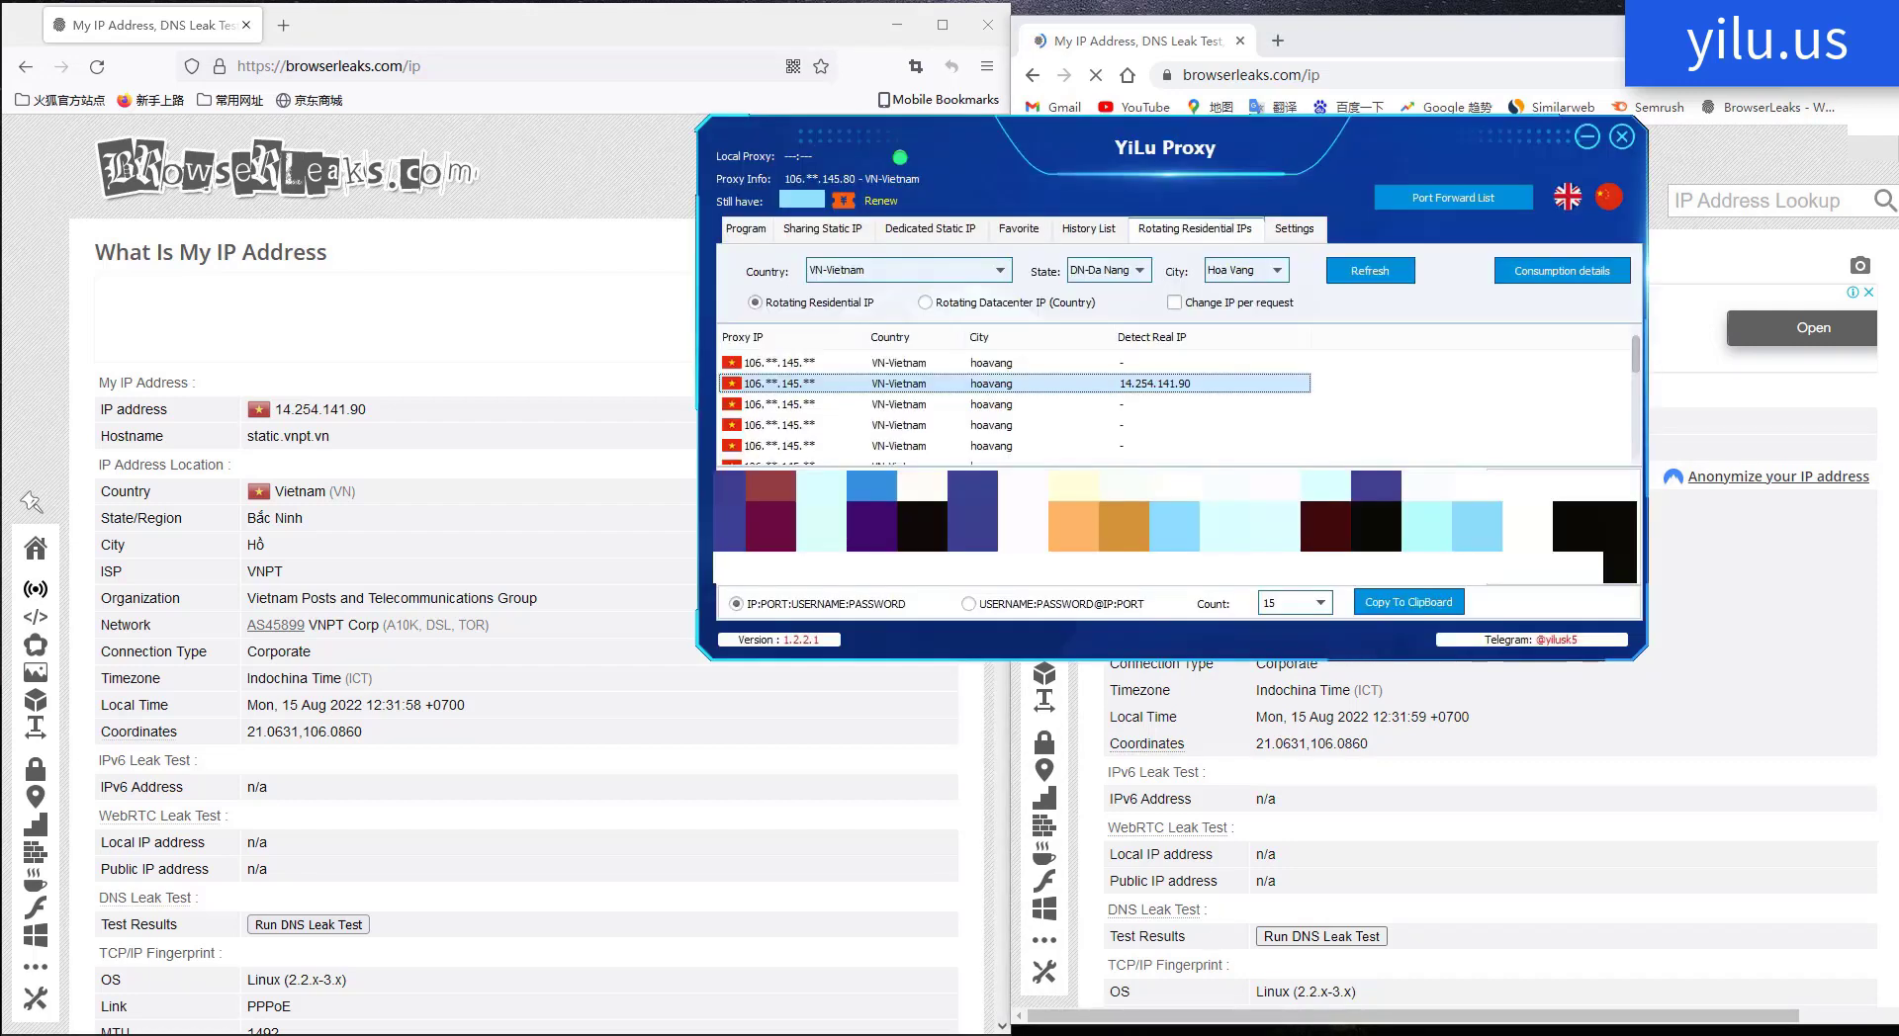
{"action": "key", "text": "alt+Tab"}
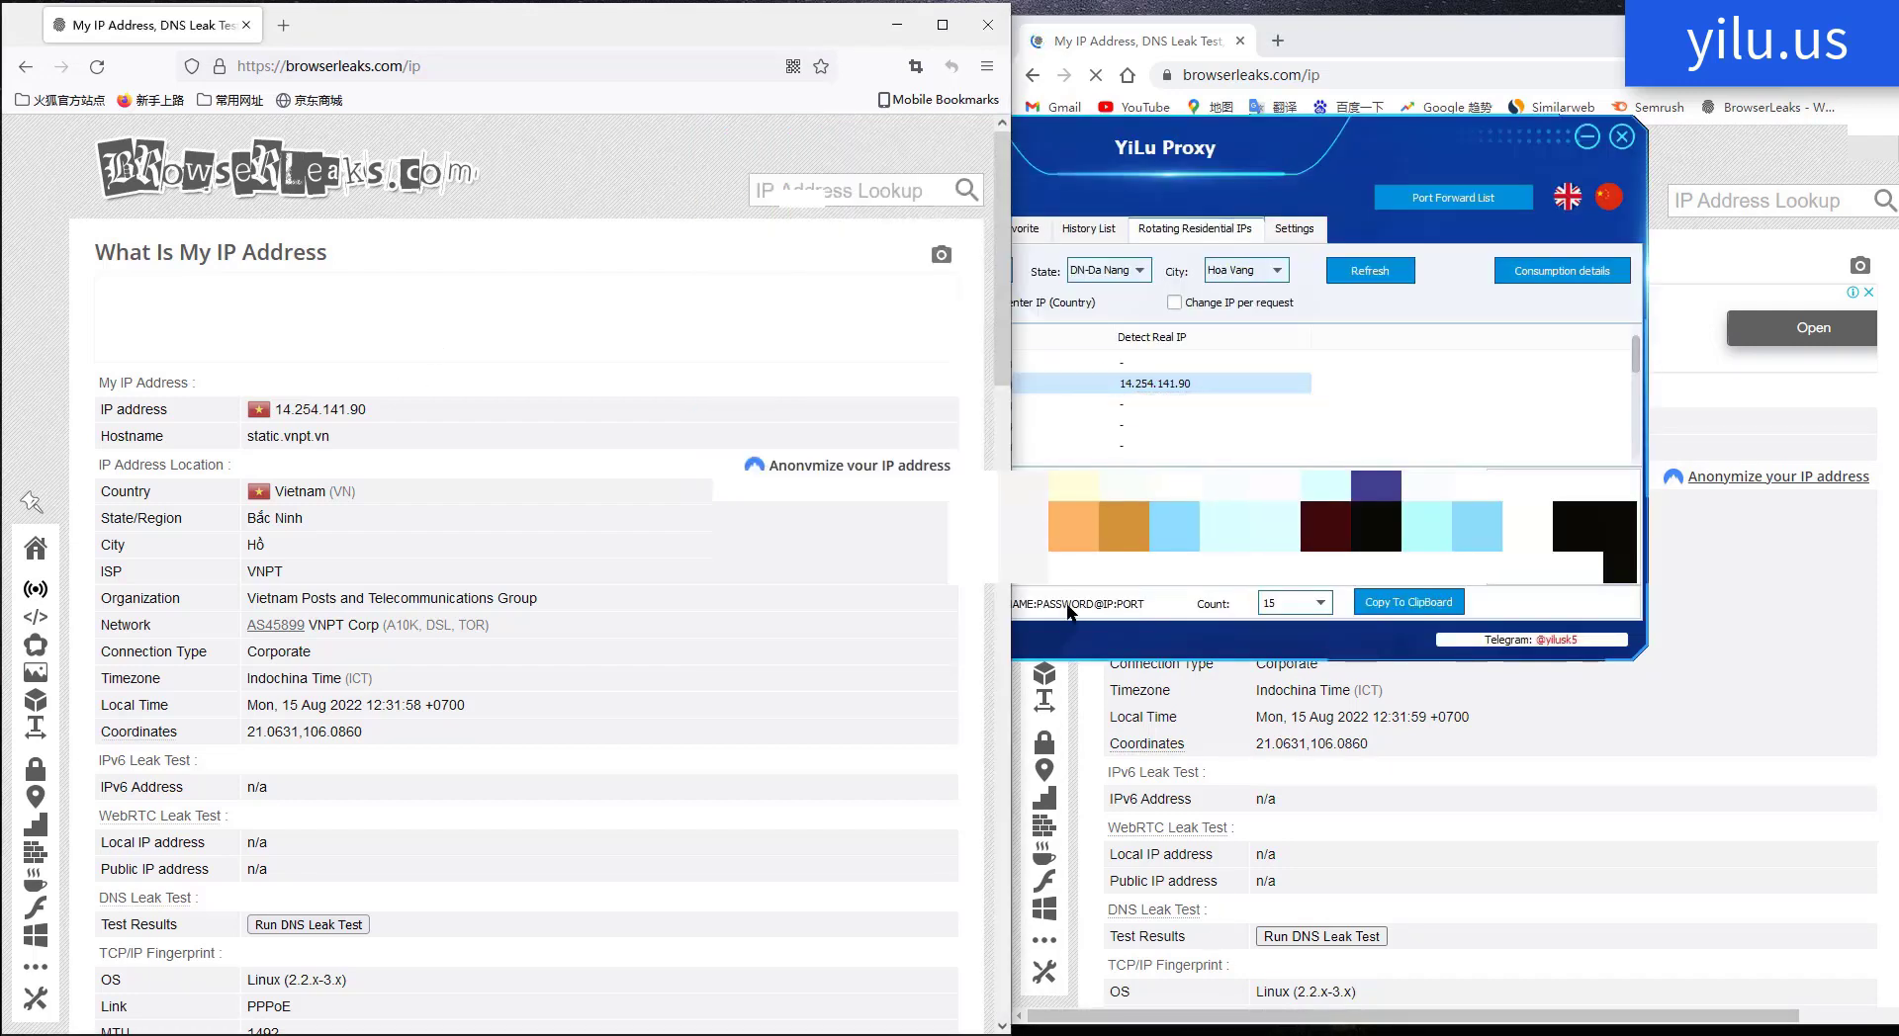
{"action": "left_click", "coordinate": [1669, 407]}
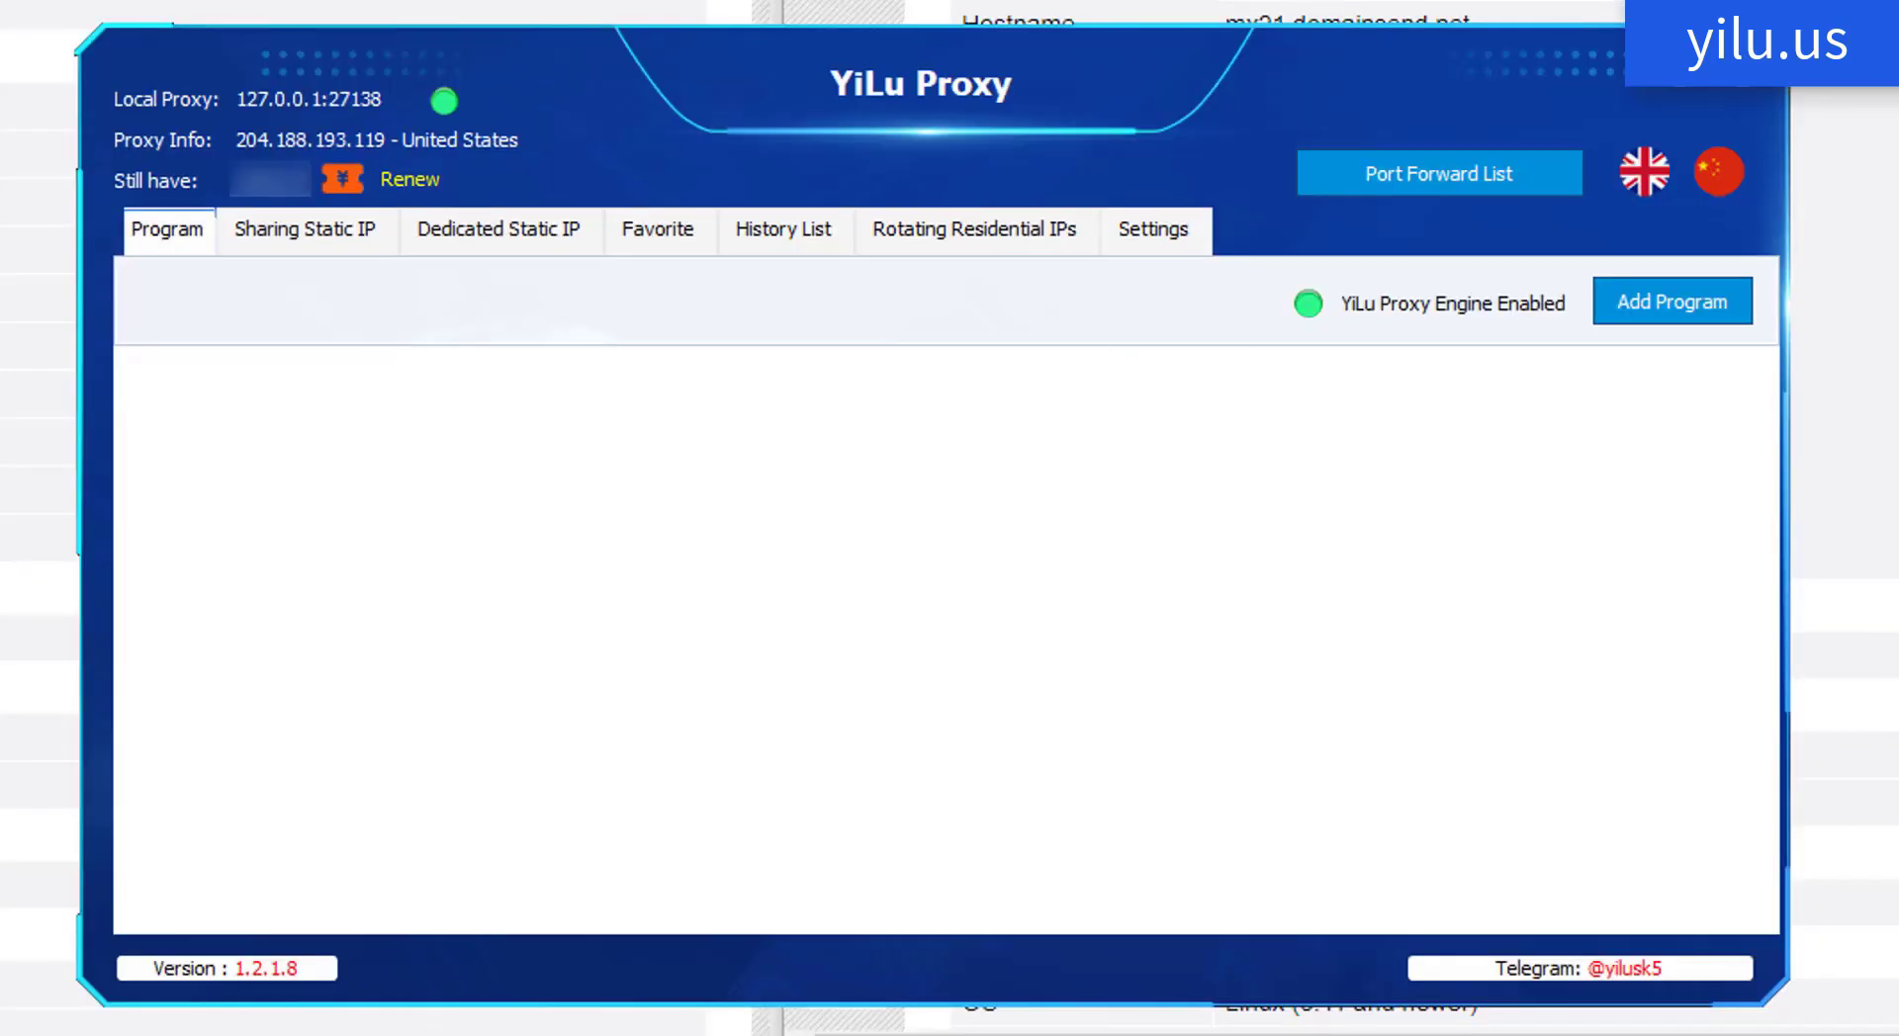
Step: Open the YiLu Proxy settings to review the proxy engine and proxy rules
{"action": "left_click", "coordinate": [1152, 229]}
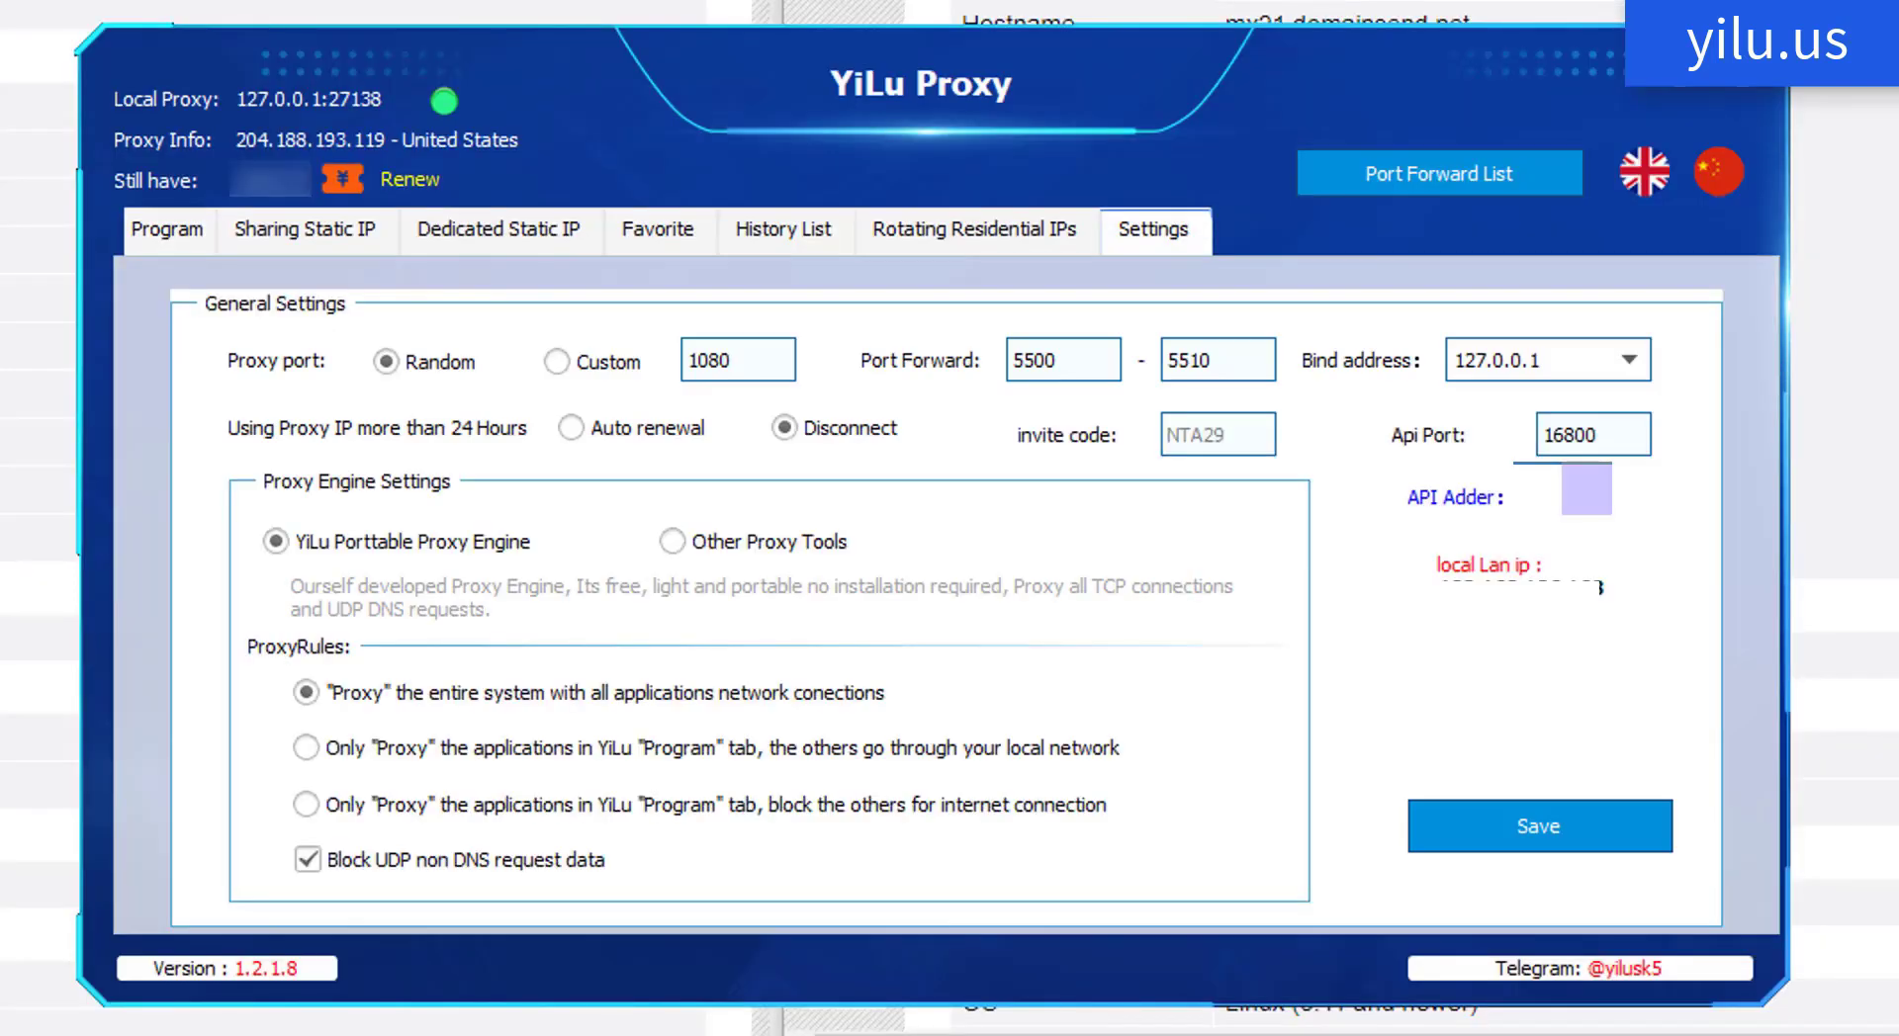